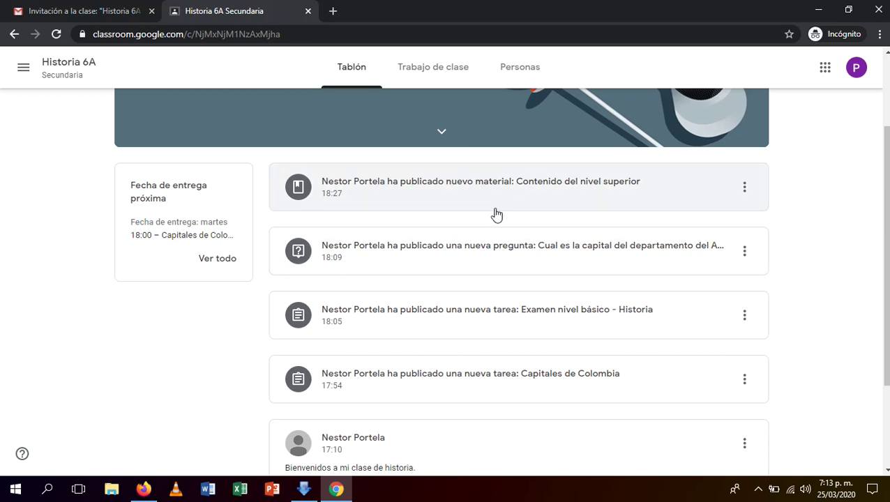
- View the "Contenido del nivel superior" material and the department capital question from the class stream, returning to the stream each time
scroll(495, 210, down, 2)
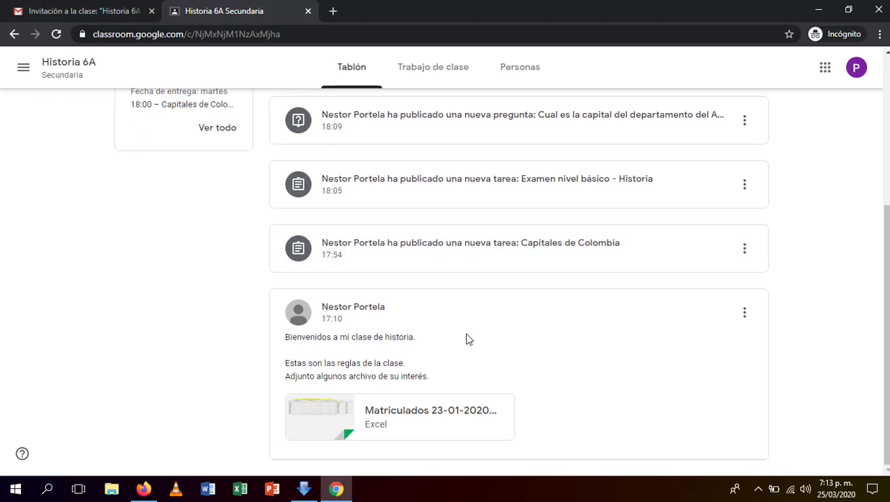
scroll(233, 334, up, 2)
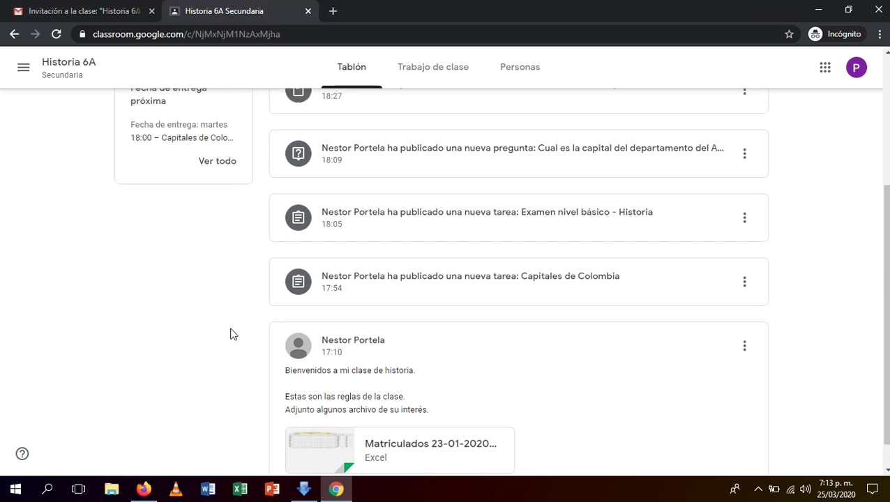
click(405, 200)
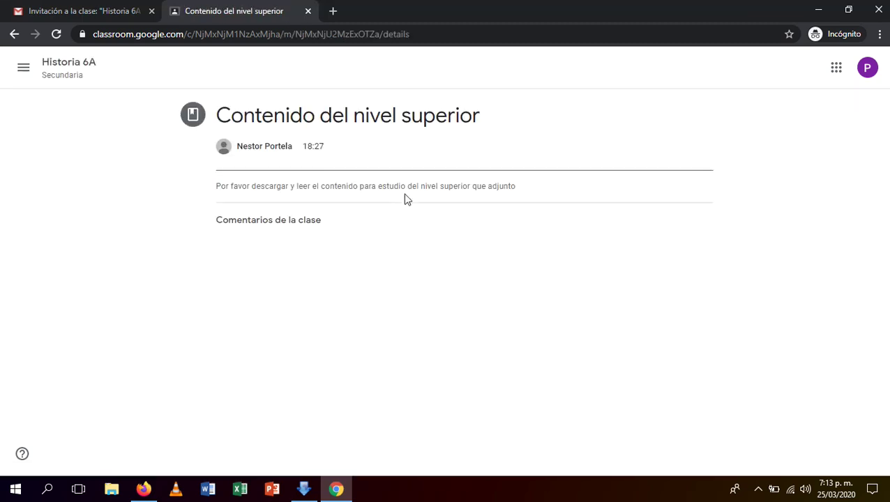
click(14, 34)
scroll(406, 190, down, 3)
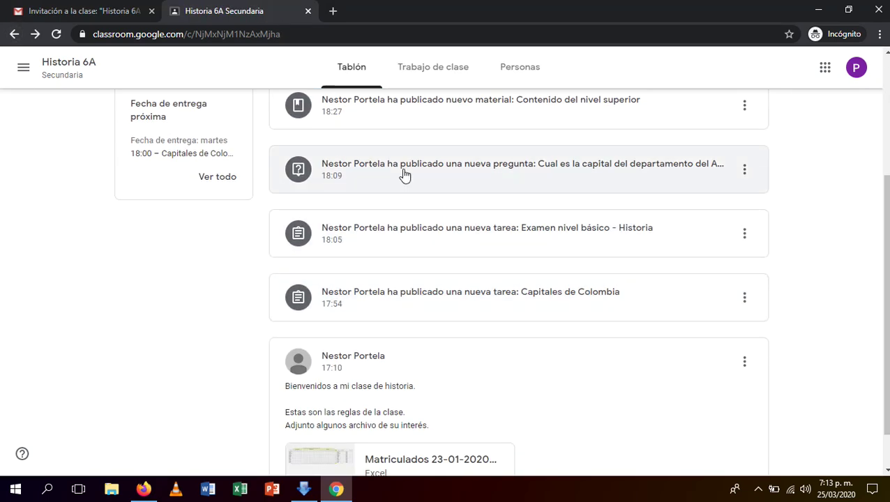
click(403, 174)
click(14, 34)
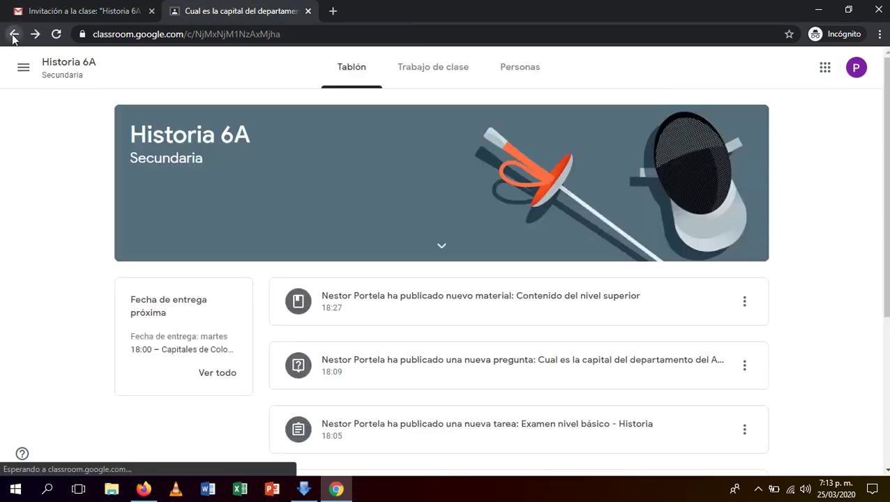
- Examine the posts on the Historia 6A stream, from the newest material down to the welcome message
scroll(446, 334, down, 3)
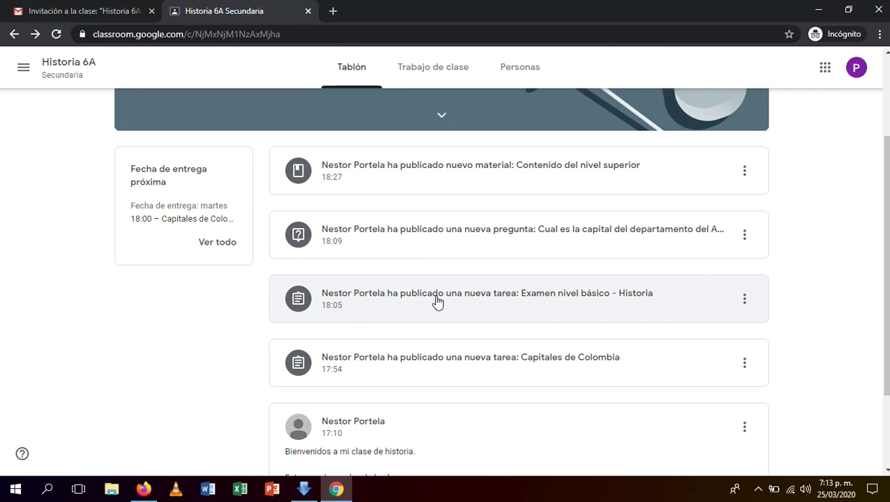
scroll(133, 307, down, 2)
scroll(2, 258, up, 4)
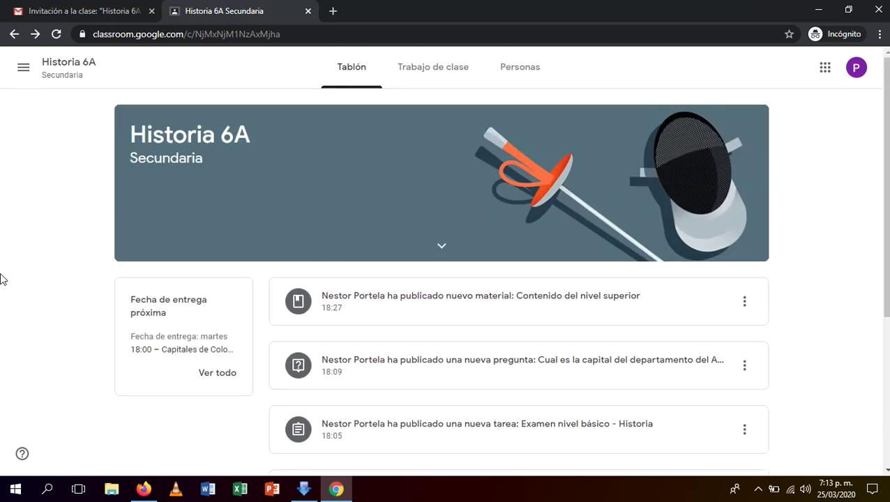
scroll(2, 279, down, 3)
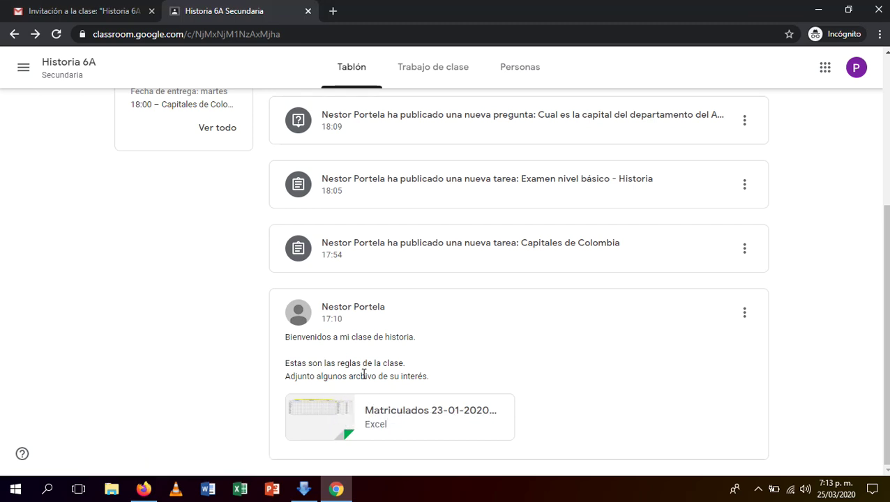
scroll(149, 339, up, 3)
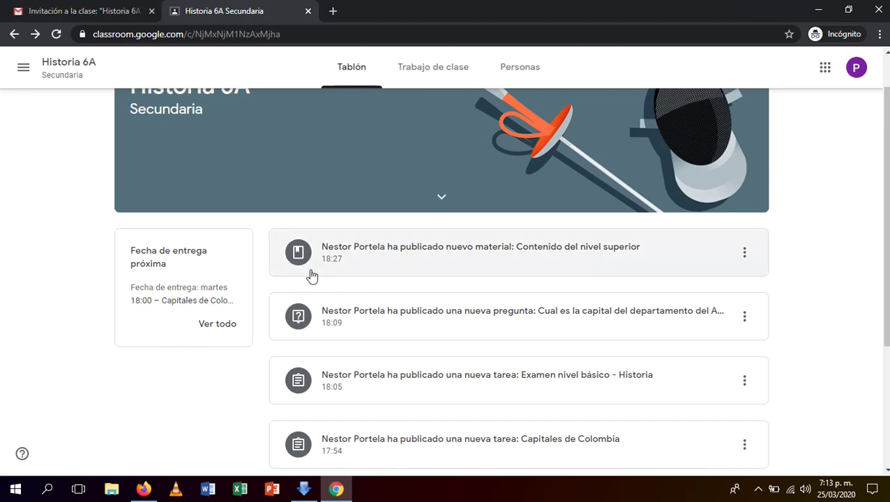
scroll(312, 277, down, 3)
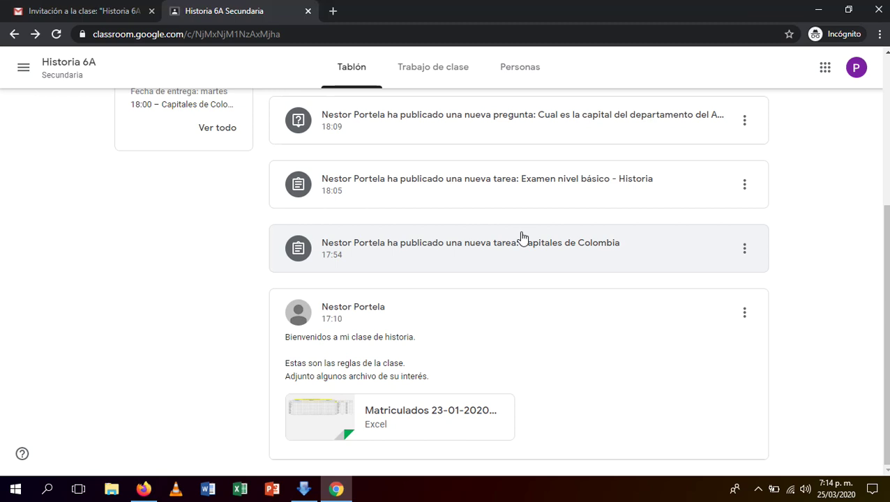
scroll(185, 253, up, 4)
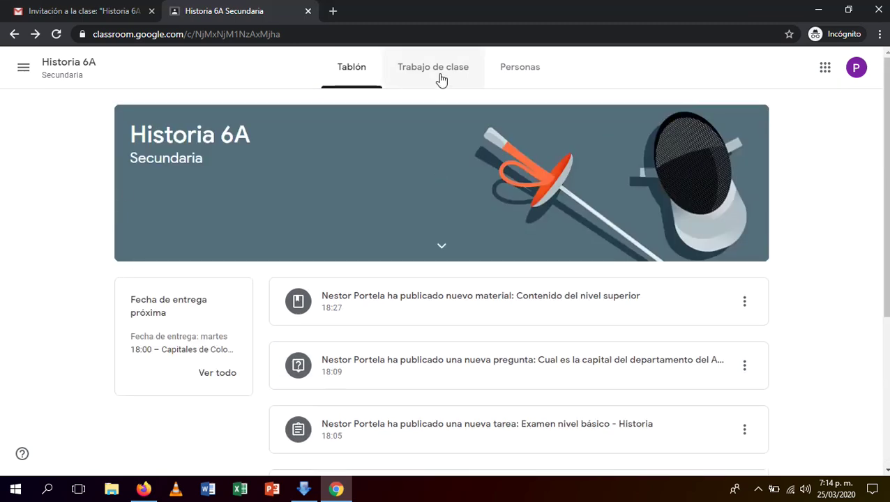
- Review the class work grouped by topic and the class's list of people, and return to the stream
click(441, 73)
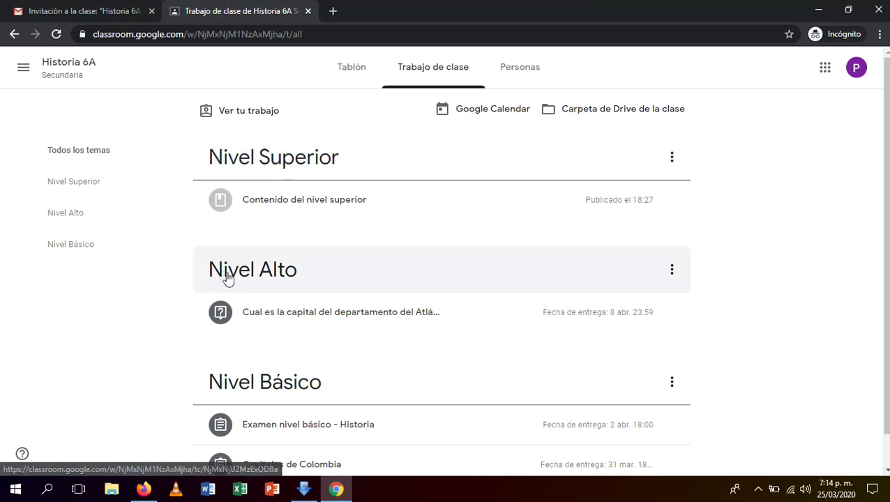
scroll(133, 363, down, 1)
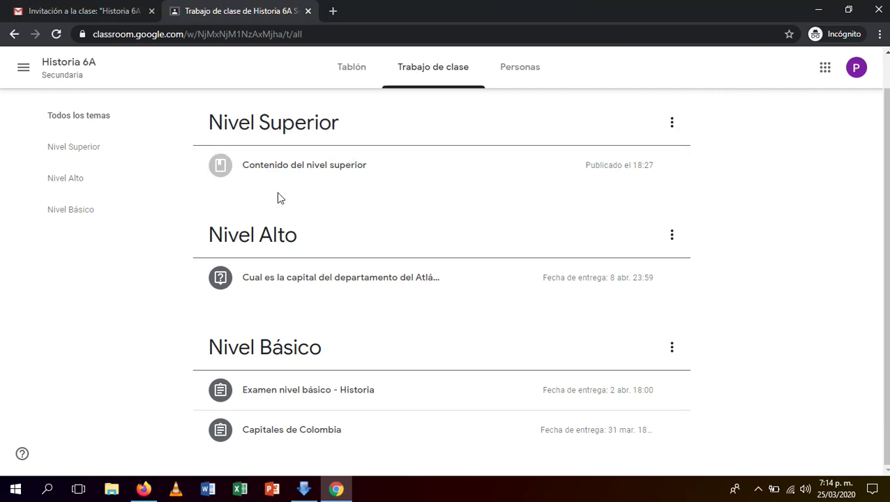
click(526, 77)
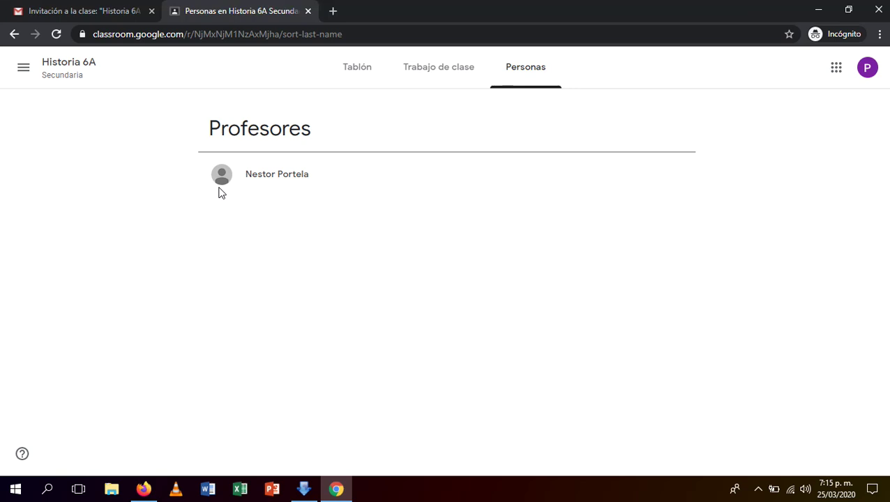
click(360, 79)
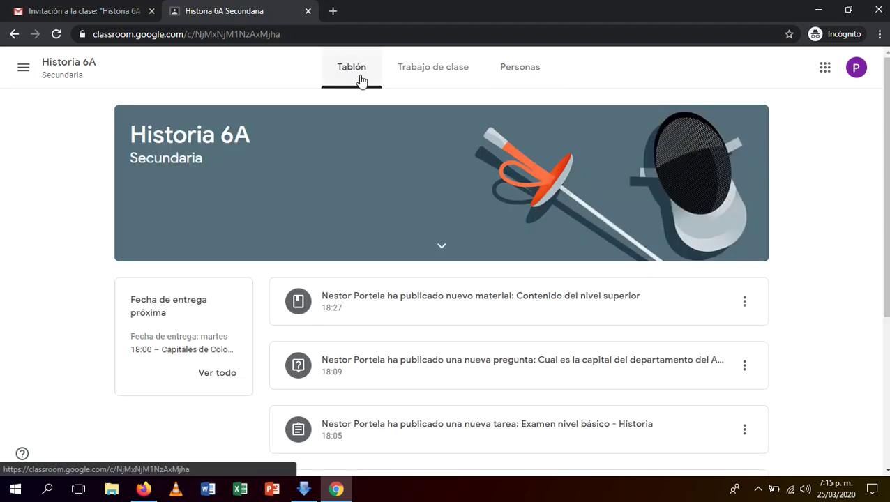
- Compare the topic-based class work list with the stream's posts, down to the teacher's welcome message
click(429, 70)
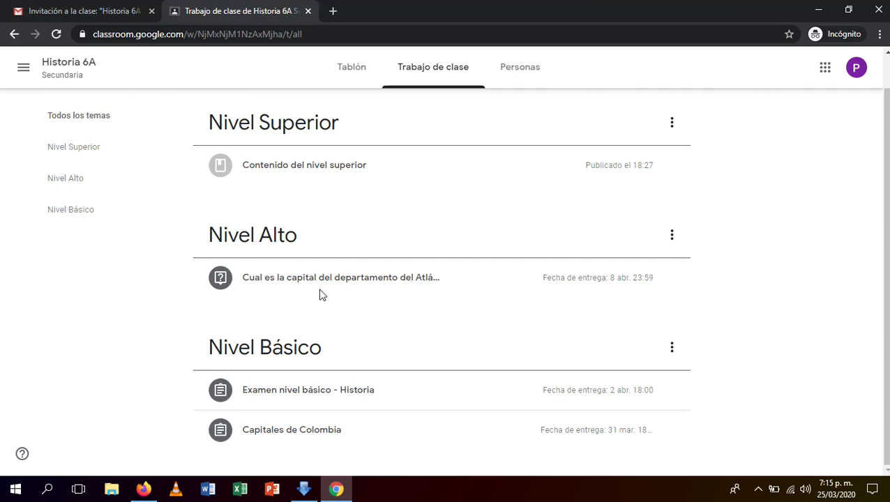
click(357, 70)
scroll(241, 281, down, 3)
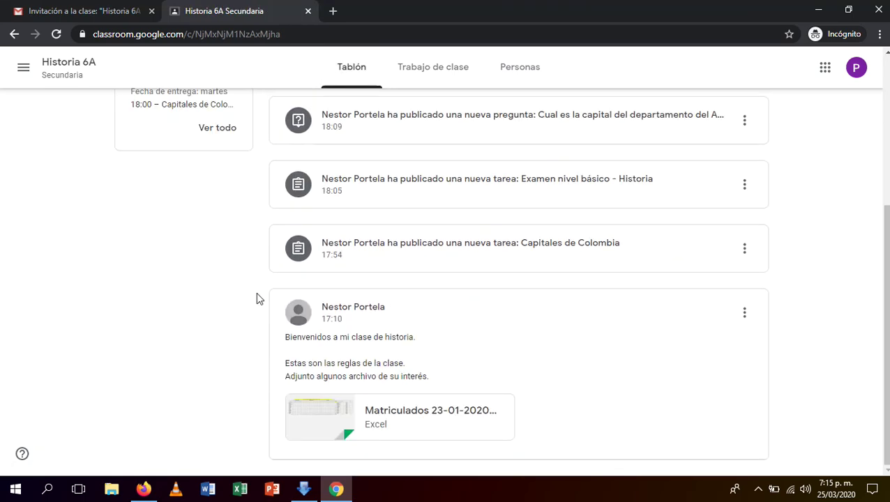
scroll(258, 297, up, 2)
scroll(351, 210, down, 2)
drag(224, 284, 270, 284)
click(256, 288)
- Open the full details of the "Capitales de Colombia" assignment from the Nivel Básico class work
click(426, 70)
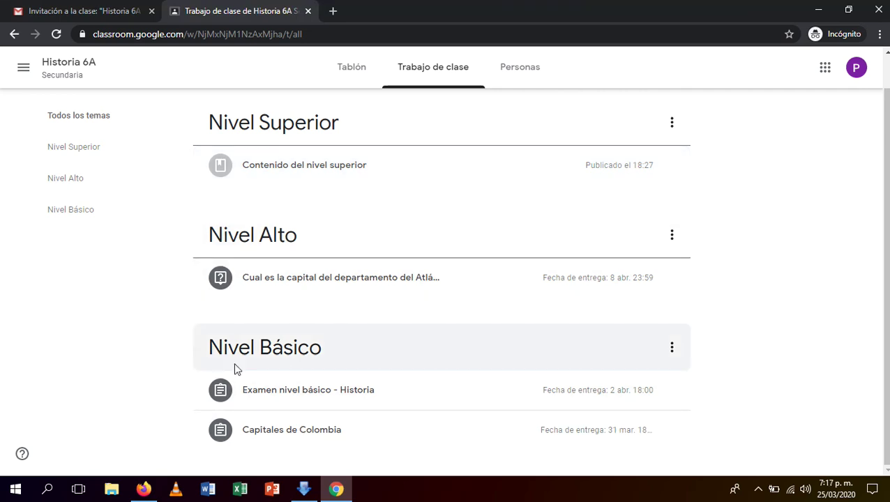
click(289, 432)
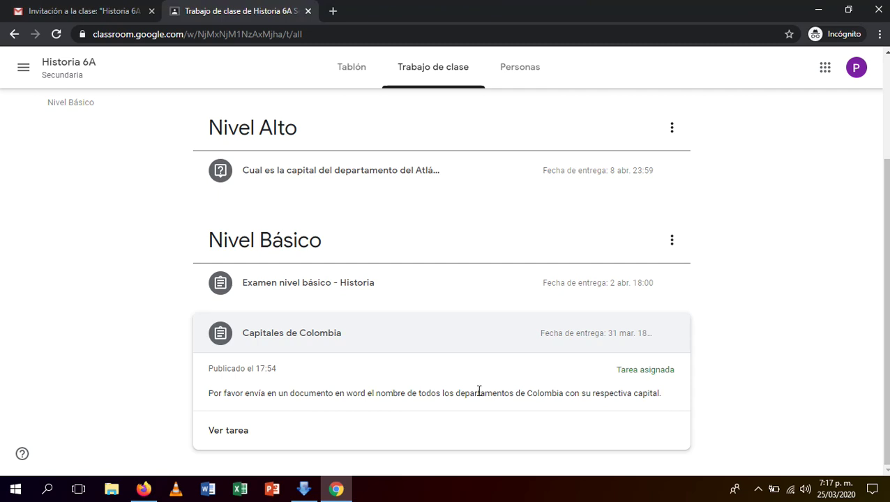
click(239, 434)
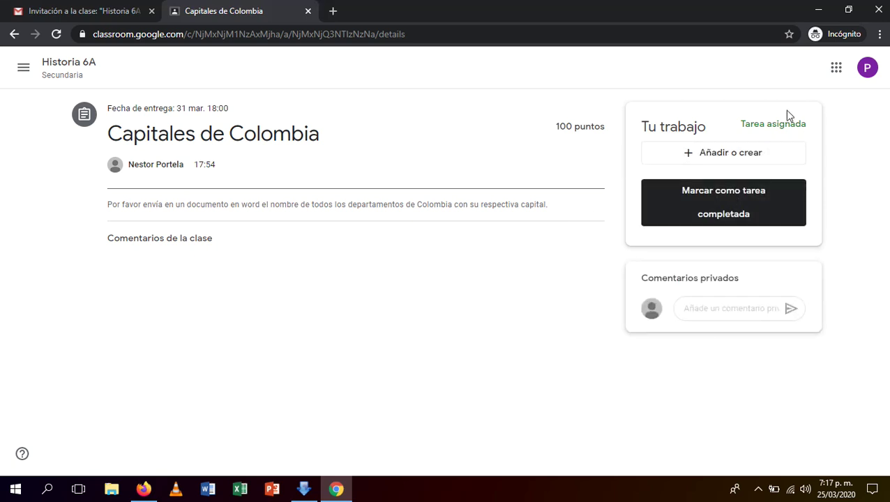
- Attach the file 2.docx from the computer's Descargas folder to the "Capitales de Colombia" assignment
click(708, 153)
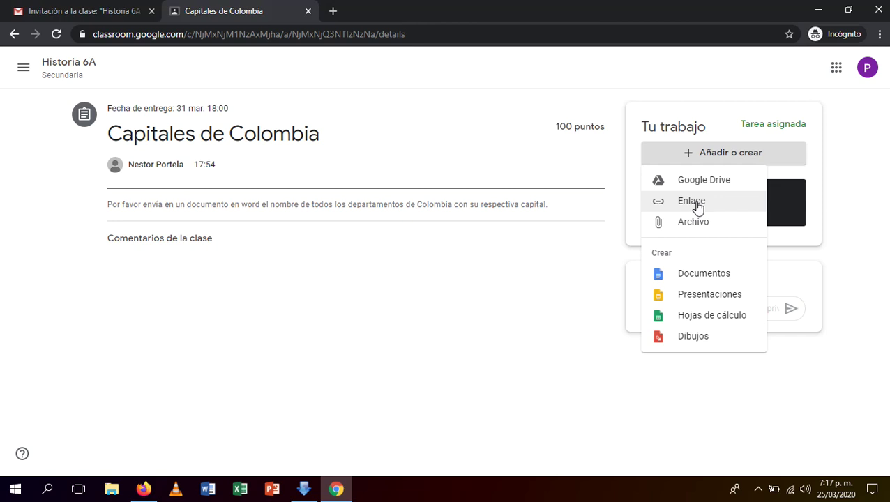
click(695, 223)
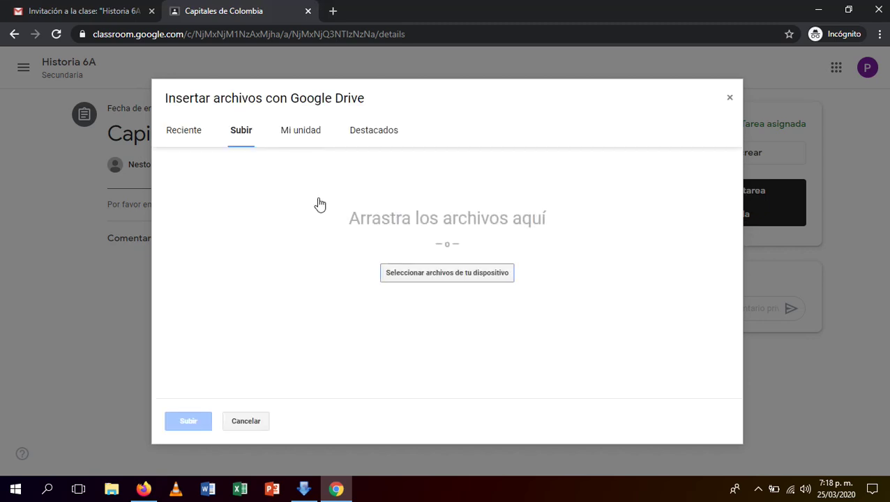
click(416, 273)
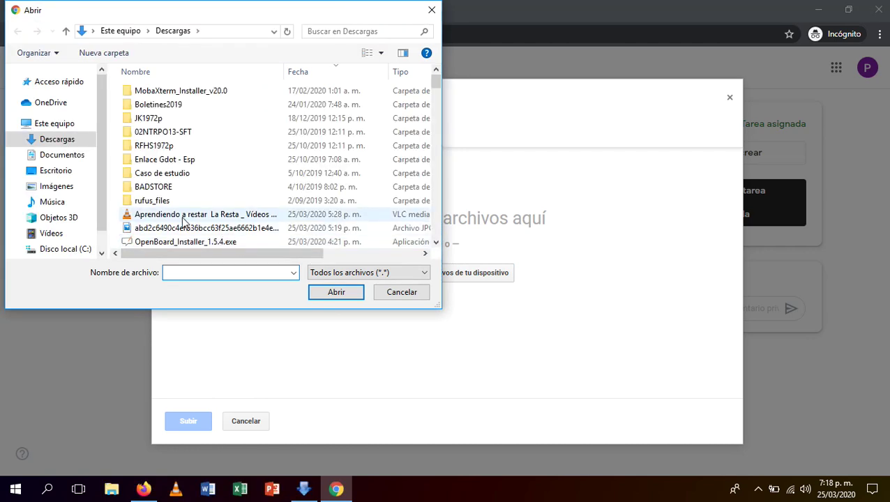
scroll(185, 222, down, 2)
click(156, 190)
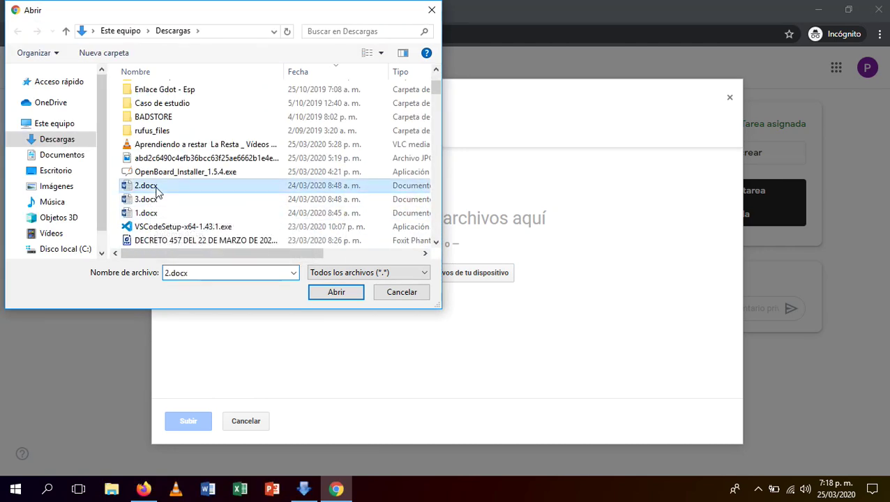
drag(233, 252, 317, 252)
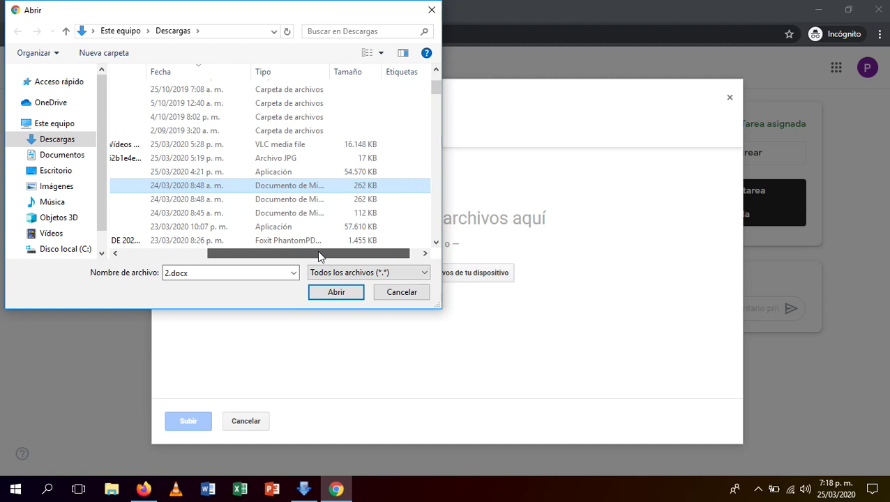
click(336, 292)
click(188, 422)
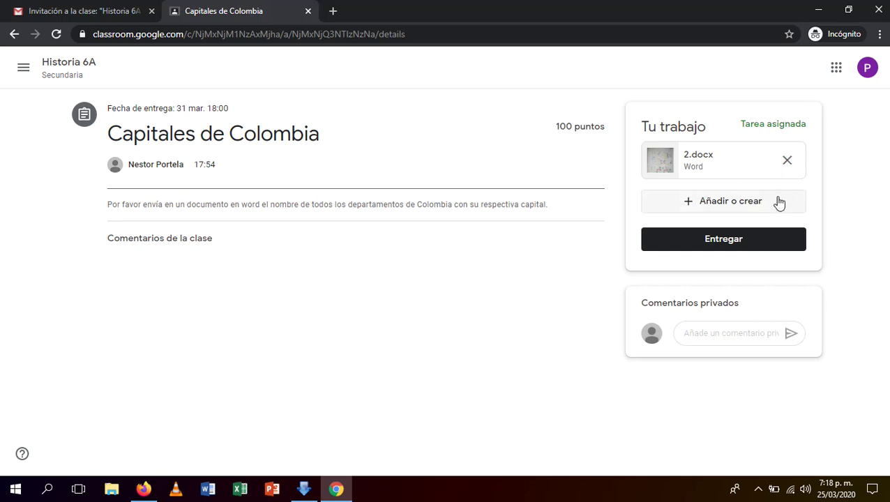
- Post the private comment "Tuve una duda sobre la capital del Meta" on the assignment
click(690, 334)
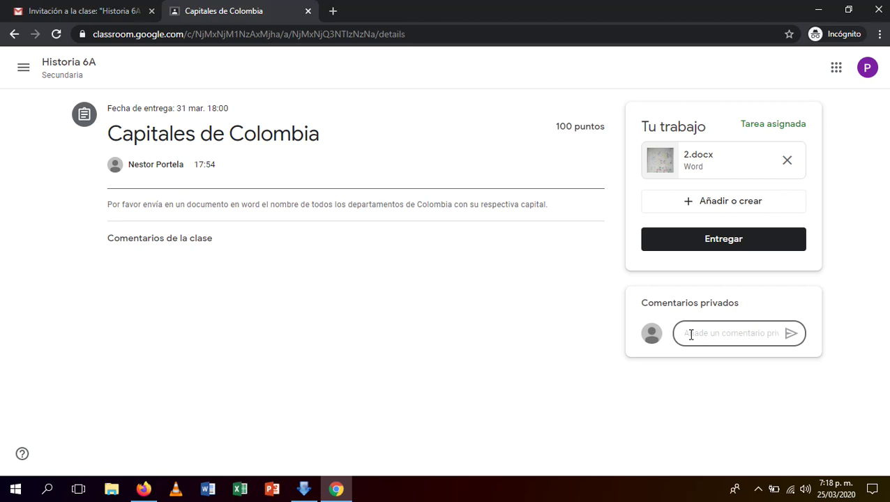
text(Tuve una)
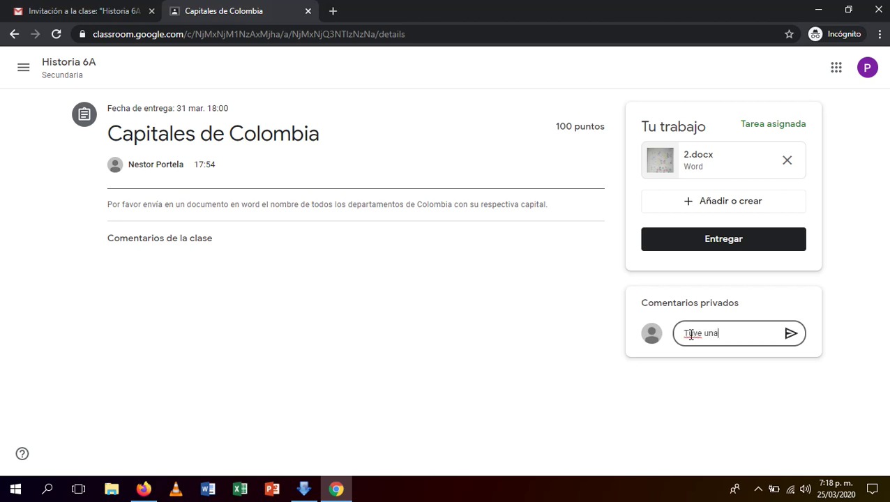
text( duda sobre la ca)
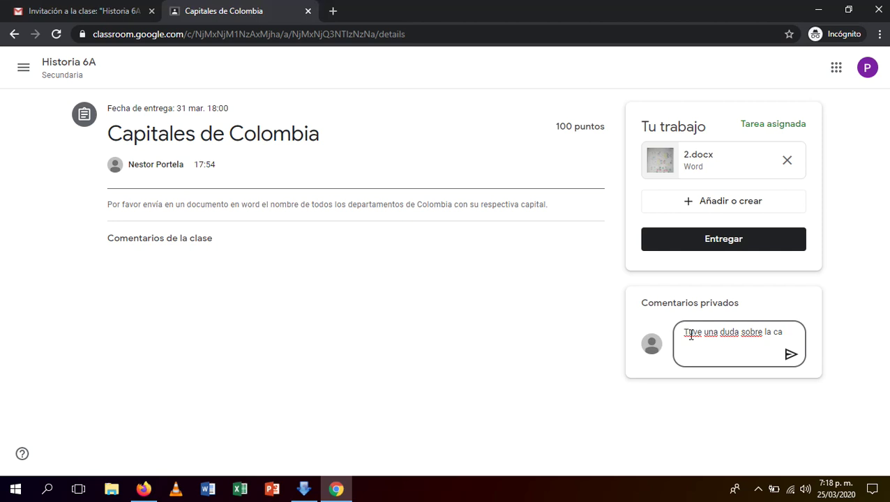
text(pital de)
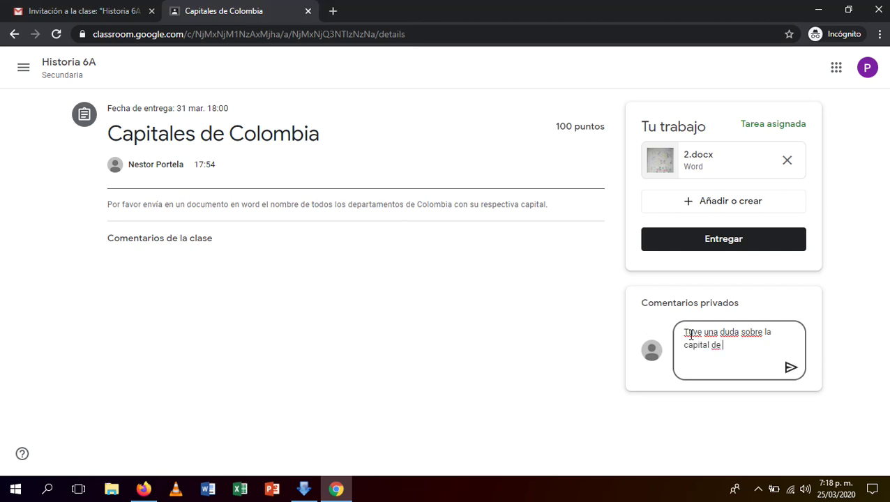
key(BackSpace)
text(l Meta)
click(786, 366)
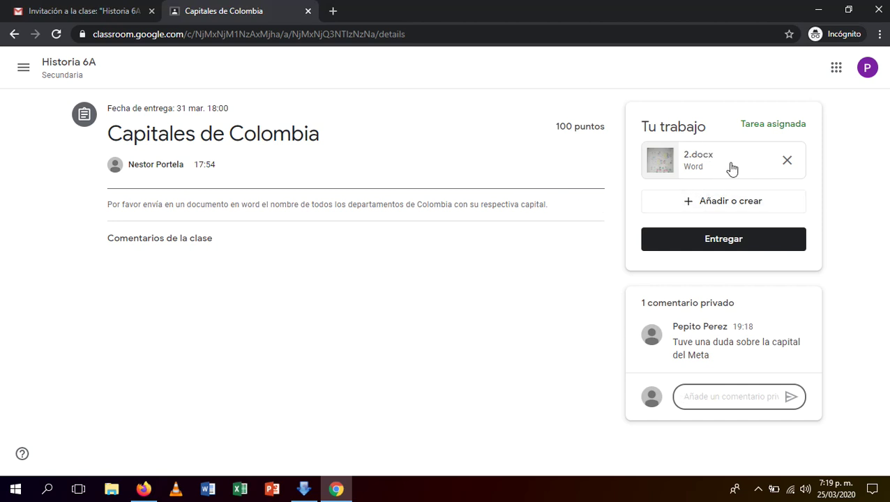
- Hand in the "Capitales de Colombia" assignment with its attached document and confirm the submission
click(718, 239)
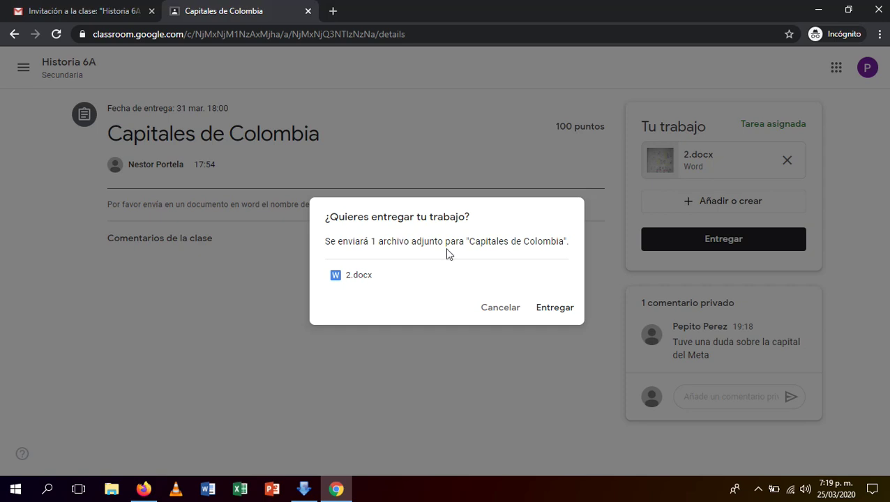
click(563, 307)
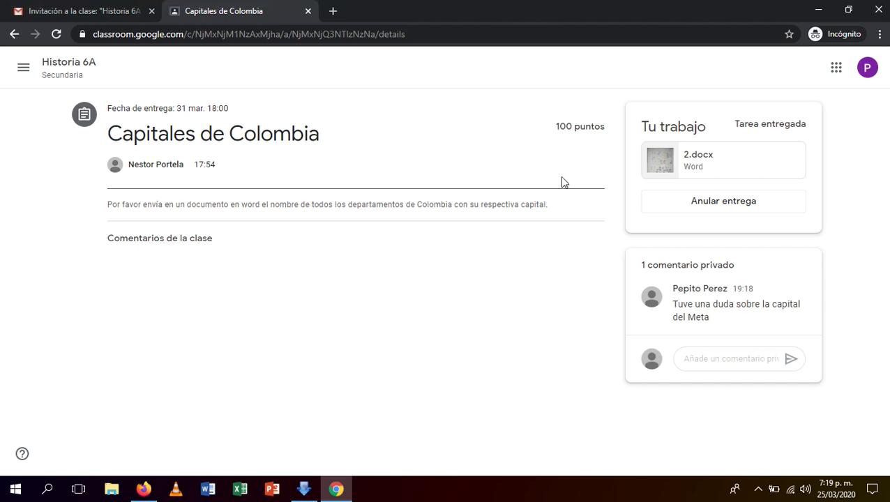
- Check the points value of the submitted assignment and return to the Historia 6A class stream
mouse_move(551, 130)
mouse_down()
mouse_move(609, 131)
mouse_move(557, 130)
mouse_up()
click(558, 126)
drag(555, 126, 602, 126)
click(602, 126)
click(24, 68)
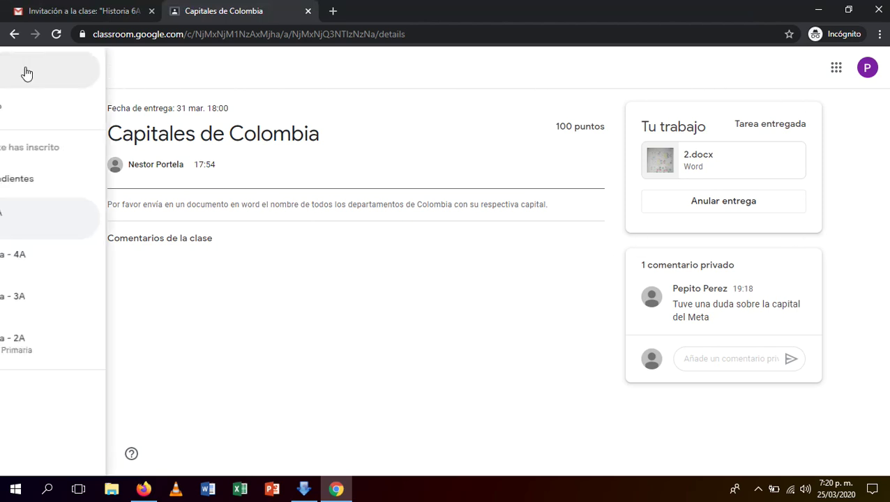
click(53, 217)
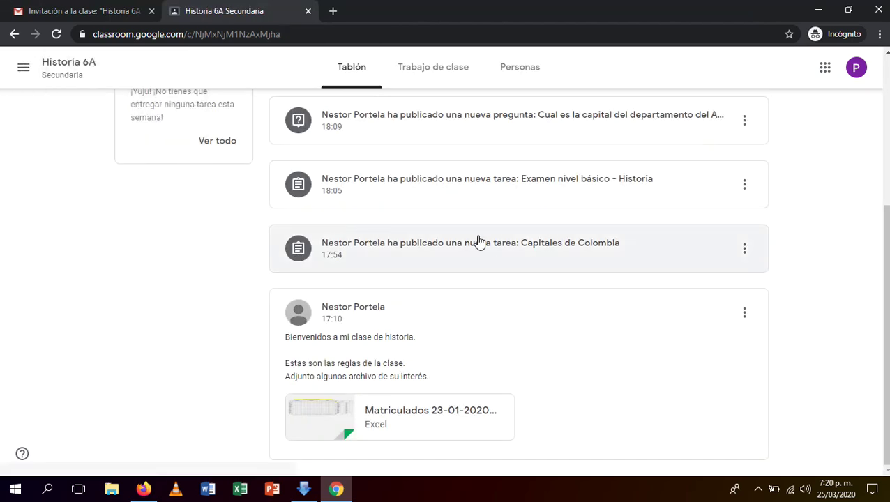
- Open the "Capital de Colombia" exam form from the "Examen nivel básico - Historia" assignment in the Historia 6A classwork
click(417, 72)
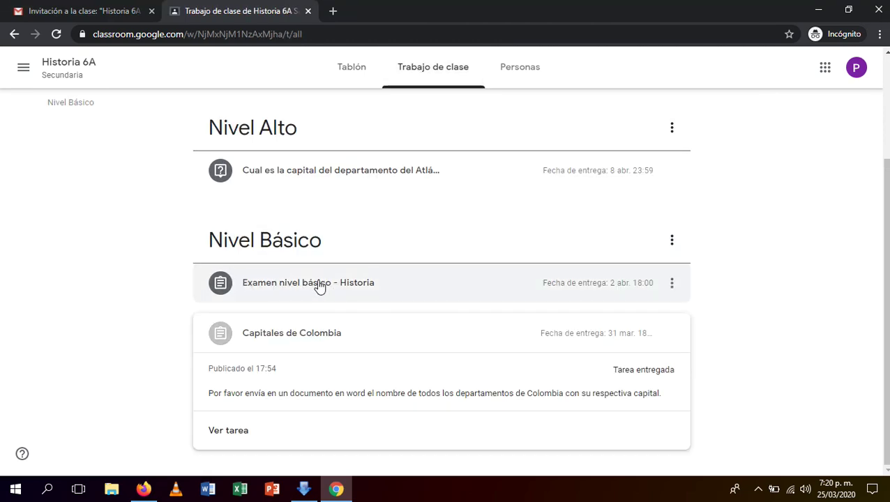
click(380, 285)
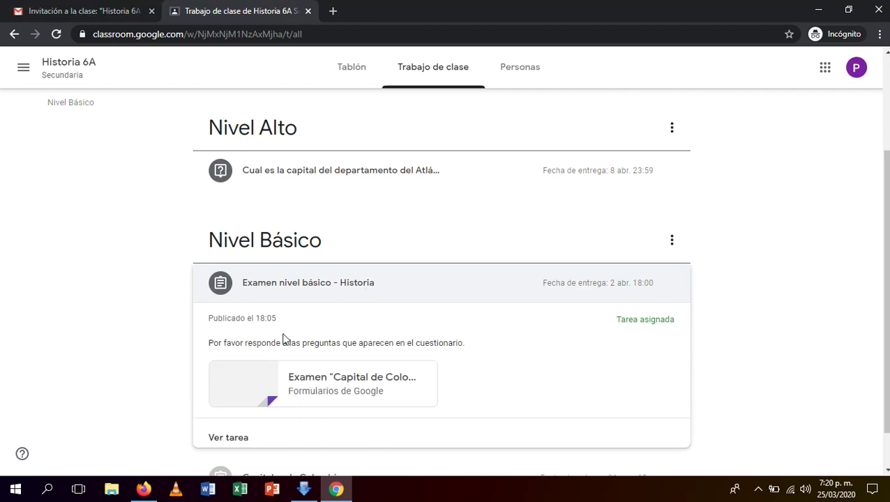
click(235, 439)
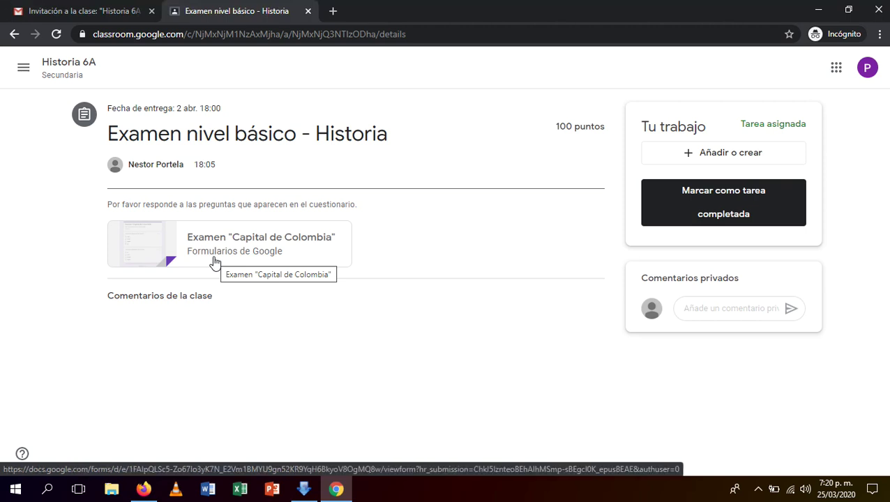
click(215, 250)
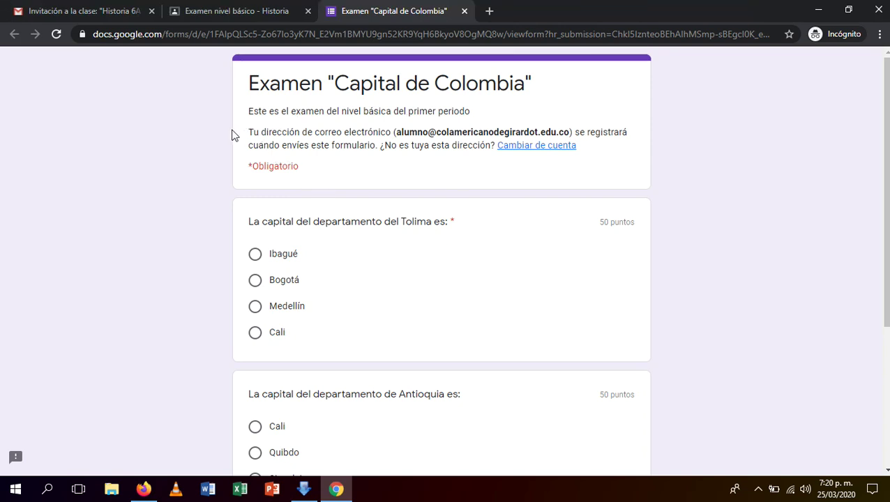
- Read the exam header's note about which e-mail address is registered when the form is sent
drag(393, 132, 469, 133)
click(516, 134)
drag(575, 131, 494, 143)
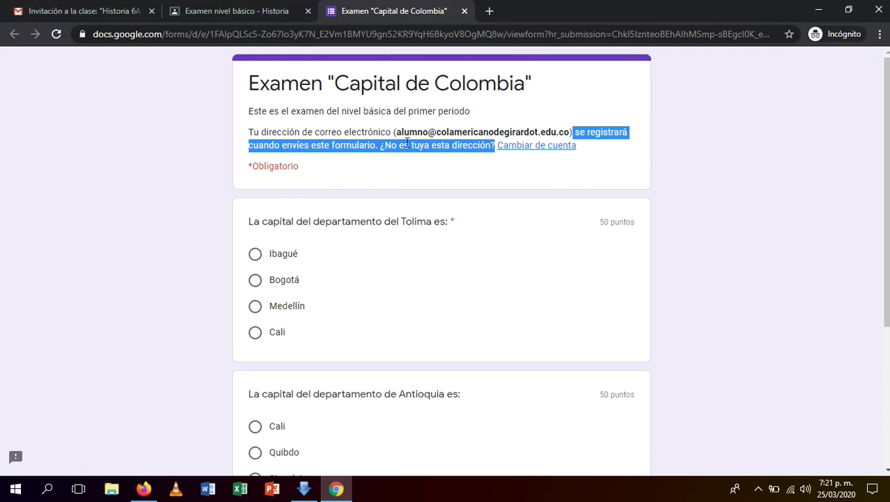
drag(394, 132, 569, 131)
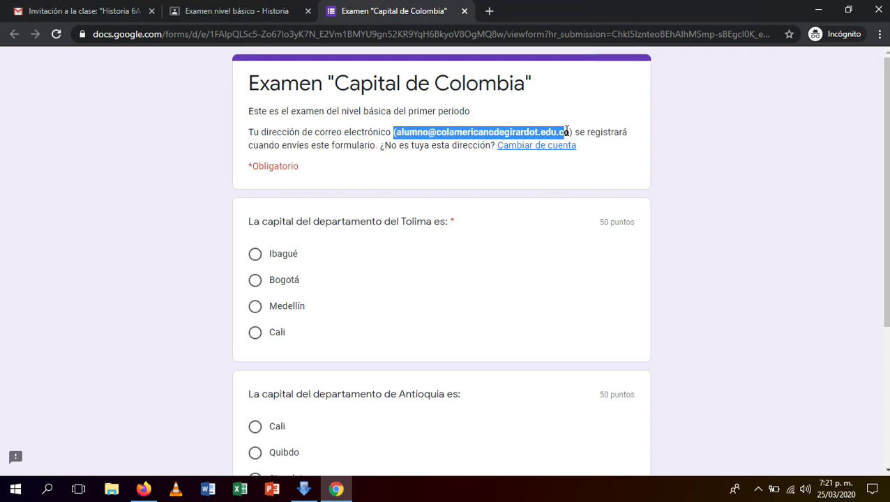
click(348, 180)
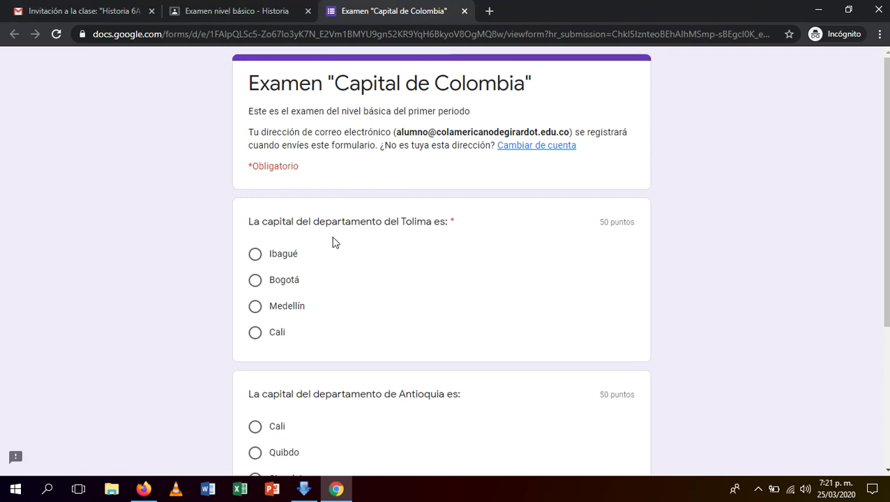
- Compare the points of the Tolima and Antioquia questions with the total points on the exam's assignment page
scroll(330, 230, down, 1)
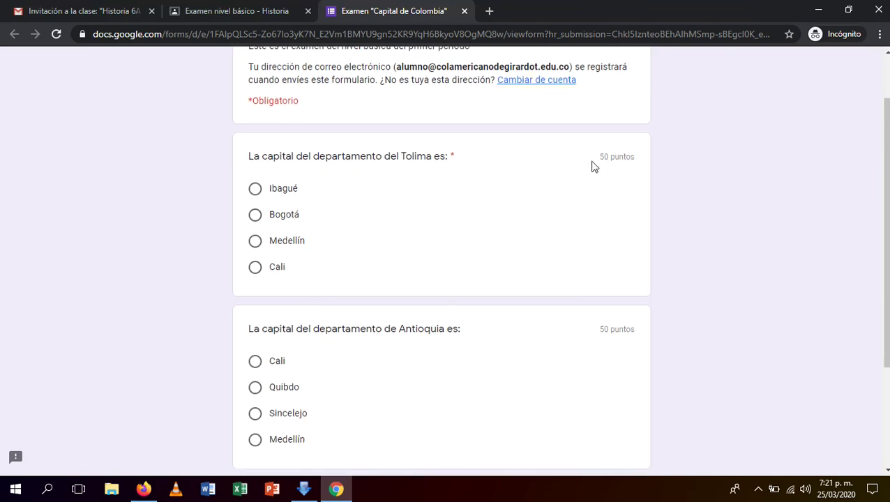
drag(597, 159, 633, 155)
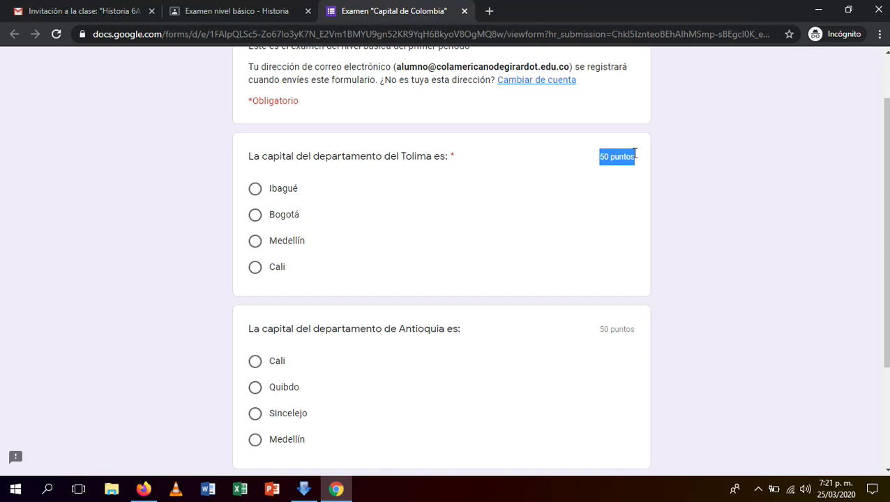
click(260, 20)
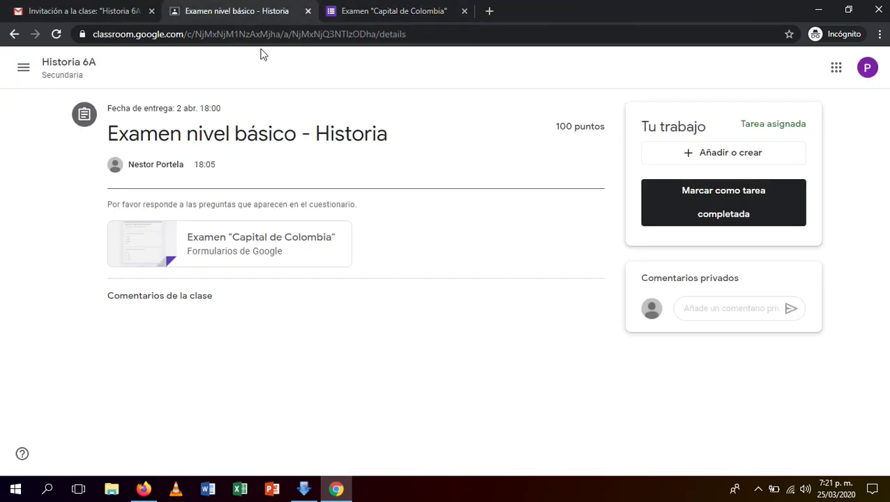
drag(553, 129, 608, 129)
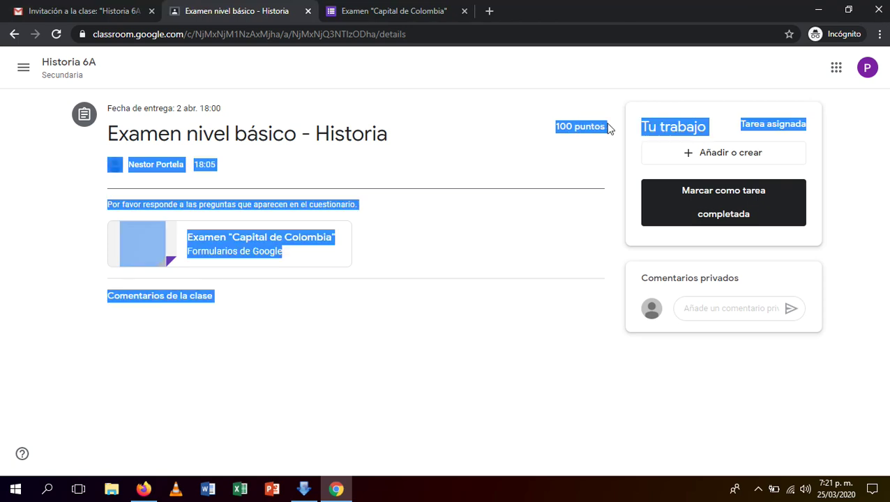
click(603, 141)
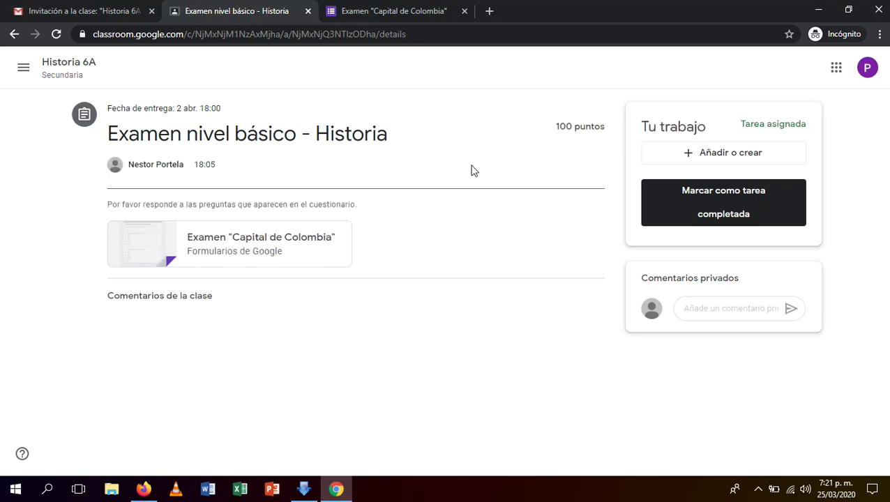
drag(557, 129, 600, 124)
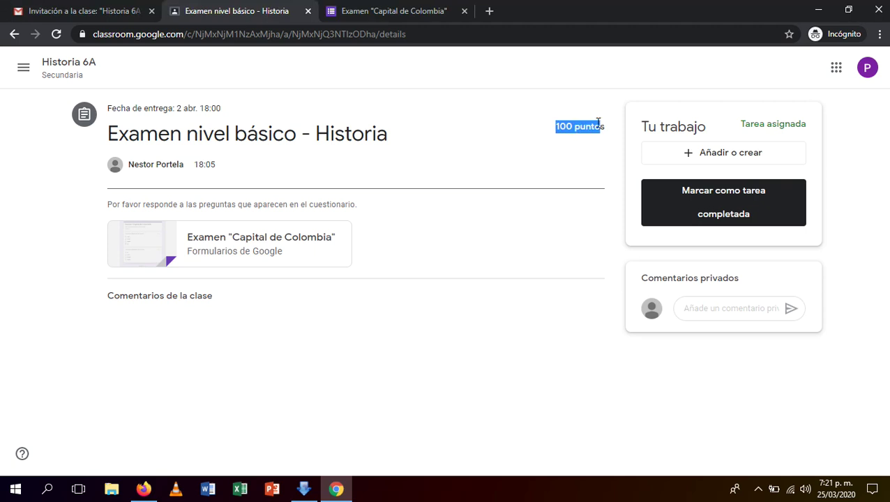
click(392, 13)
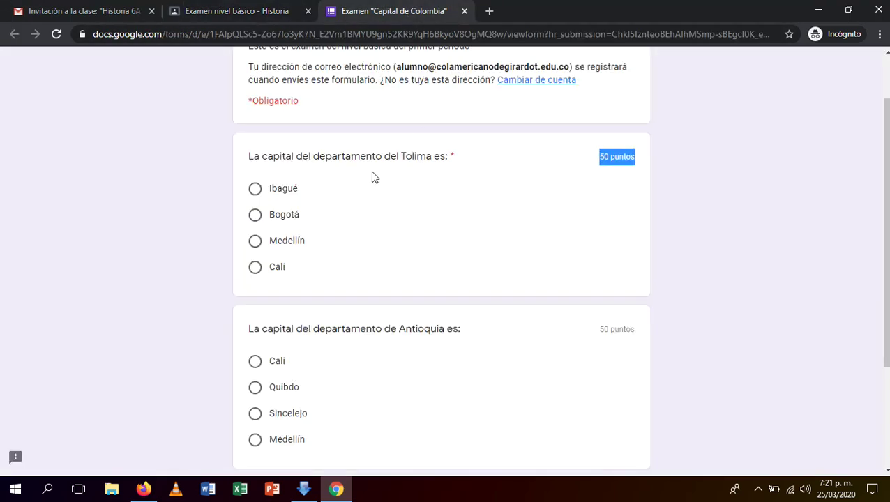
click(620, 159)
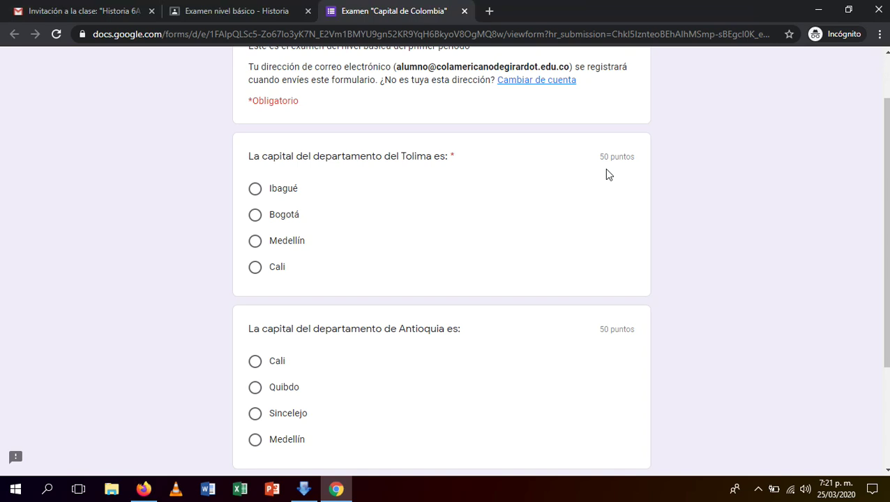
drag(600, 159, 620, 158)
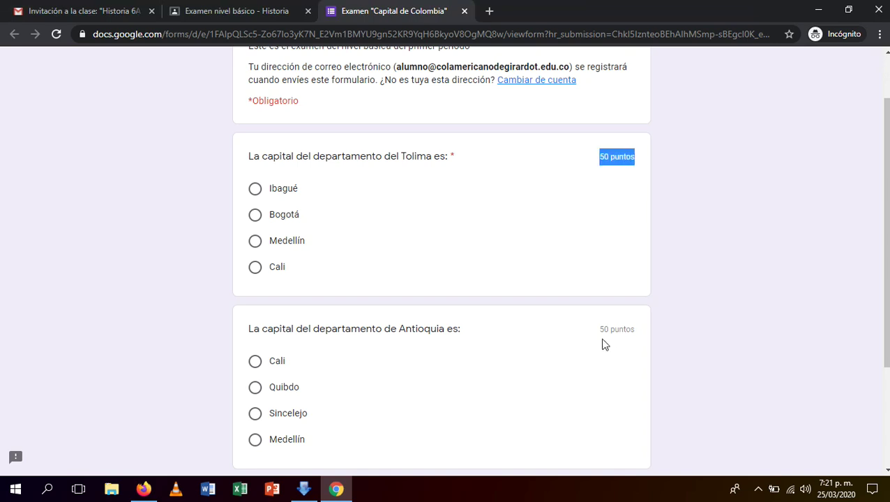
drag(600, 329, 645, 328)
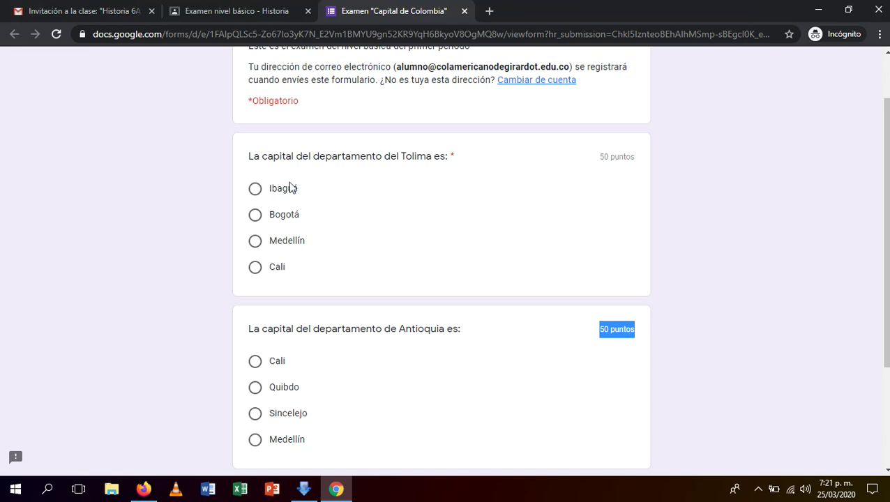
- Answer Ibagué for Tolima and Medellín for Antioquia, and request a copy of the responses
scroll(248, 175, up, 1)
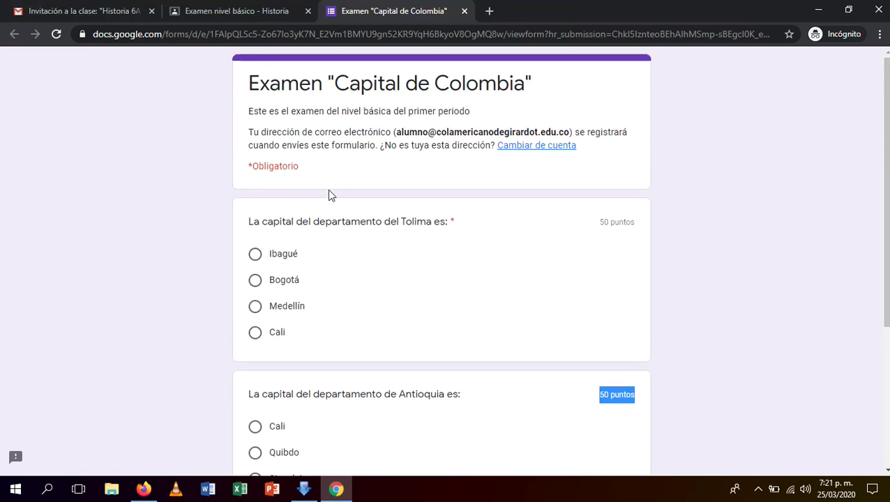
scroll(330, 194, down, 2)
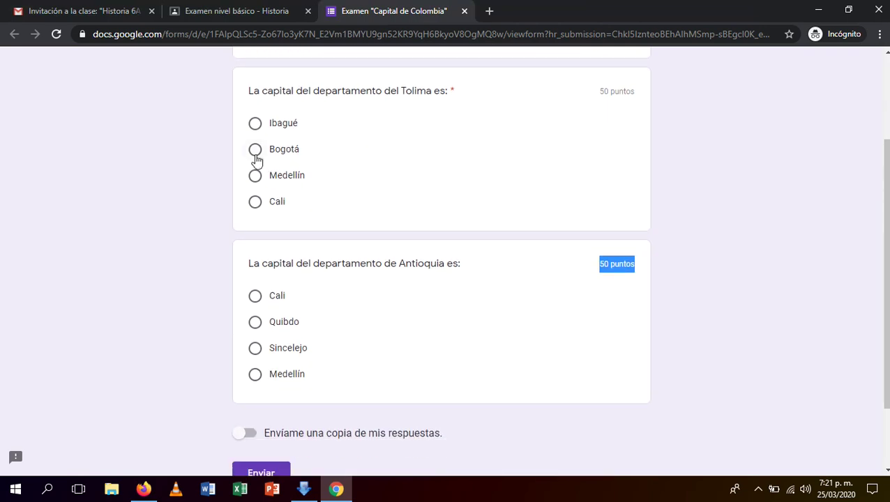
click(254, 125)
scroll(181, 324, down, 1)
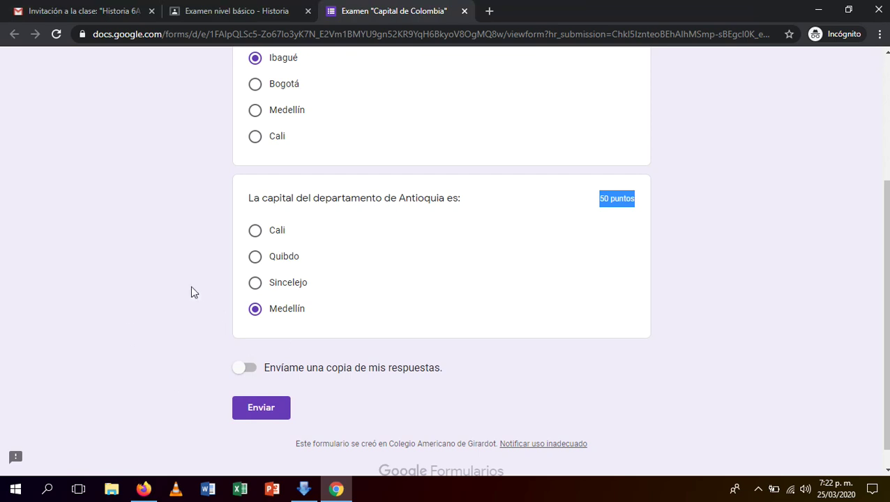
click(243, 369)
- Check the e-mail address registered by the exam form and submit the answers
scroll(237, 328, up, 3)
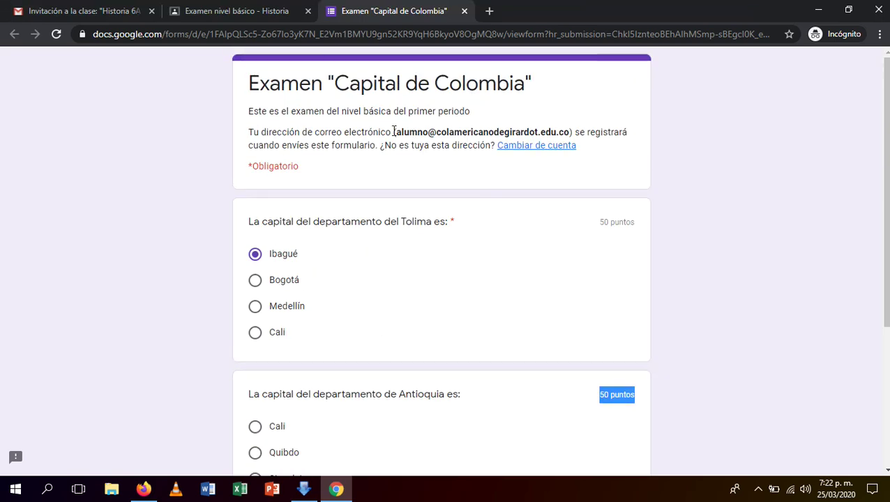
drag(394, 132, 564, 132)
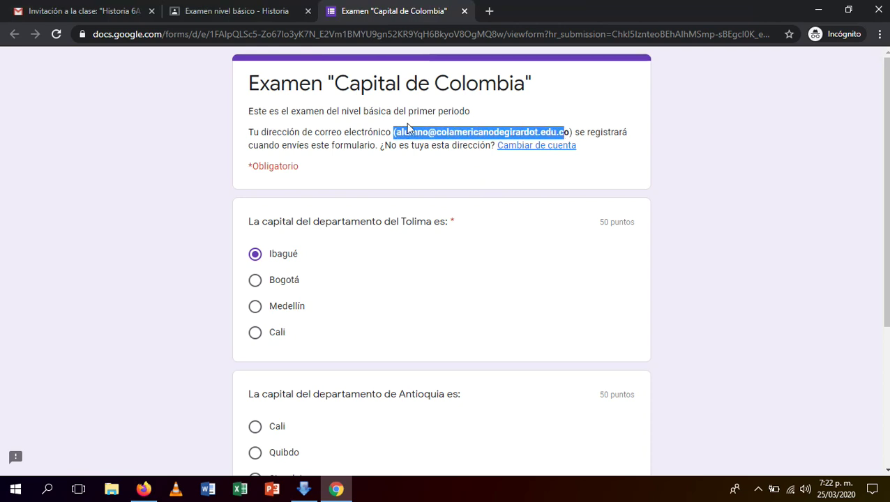
scroll(408, 130, down, 4)
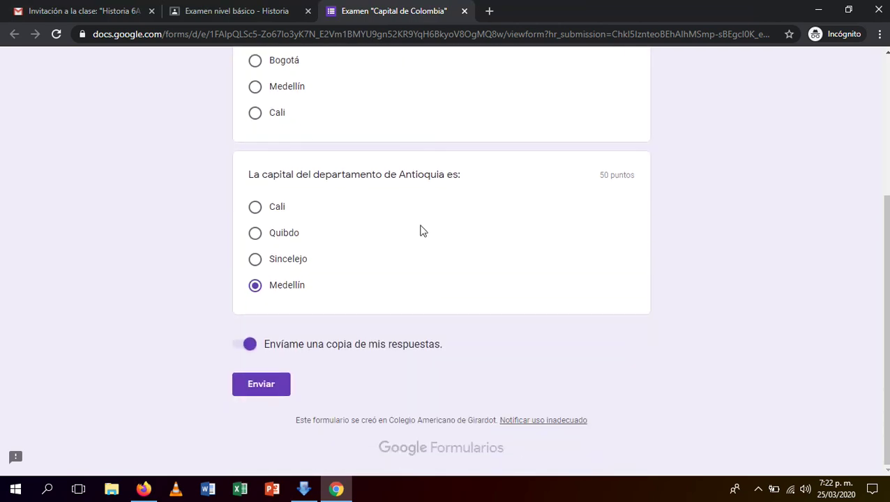
click(271, 390)
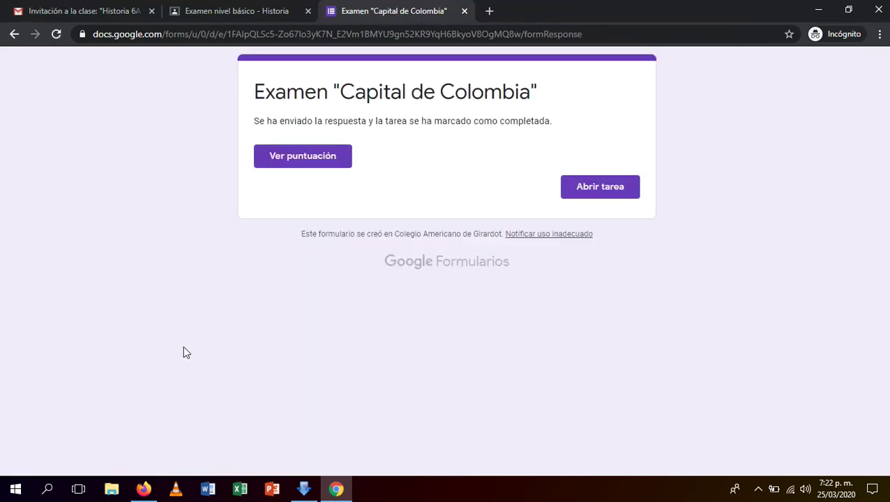
- View the exam score, review the total and the marking of both questions, and close the score page
click(304, 157)
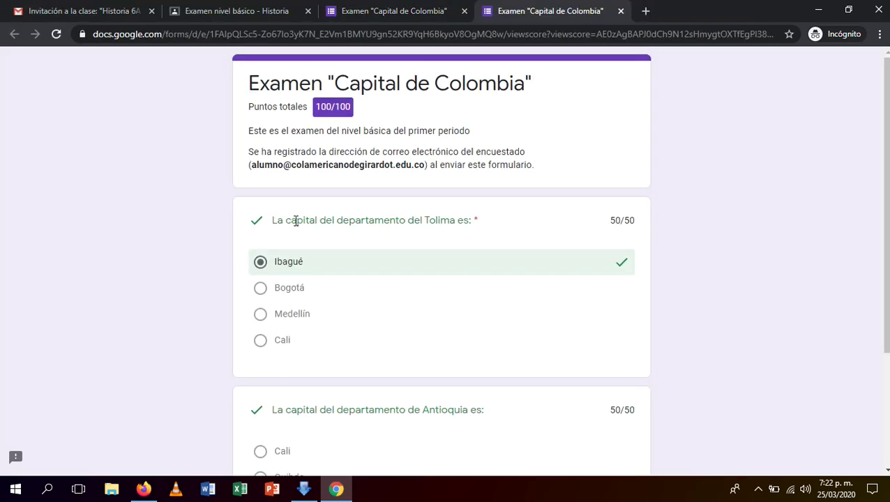
scroll(296, 220, down, 1)
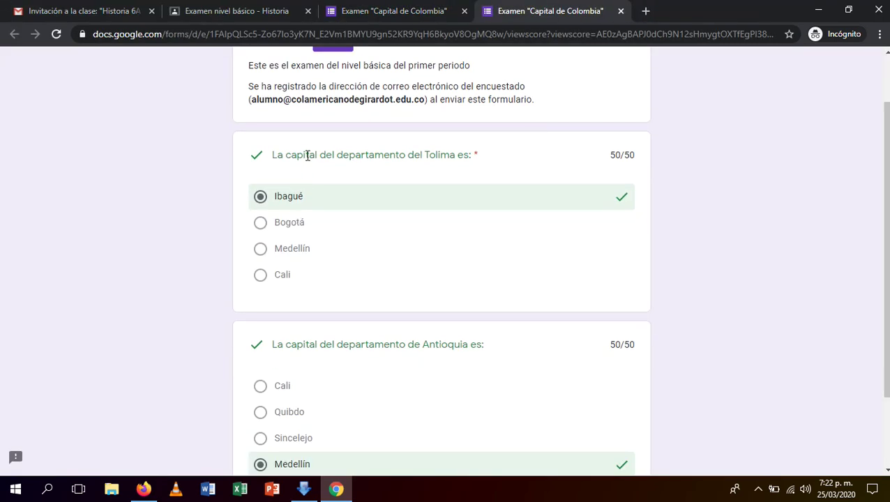
scroll(311, 232, down, 2)
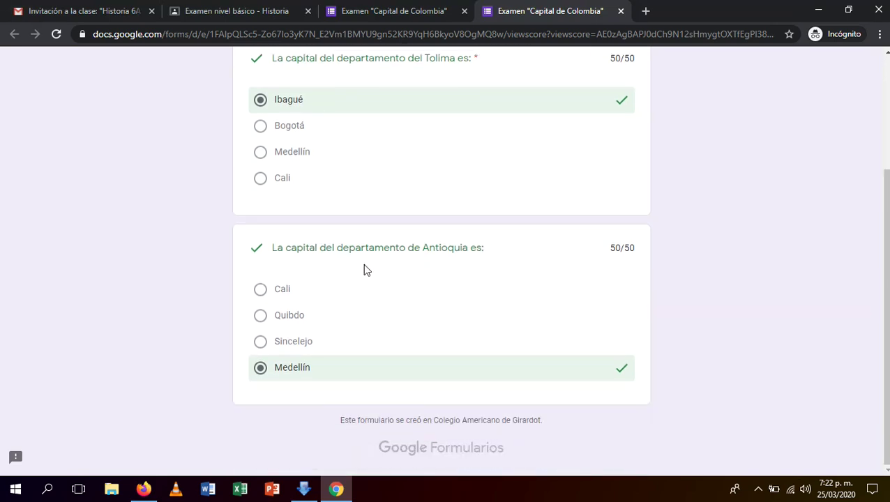
scroll(363, 265, up, 3)
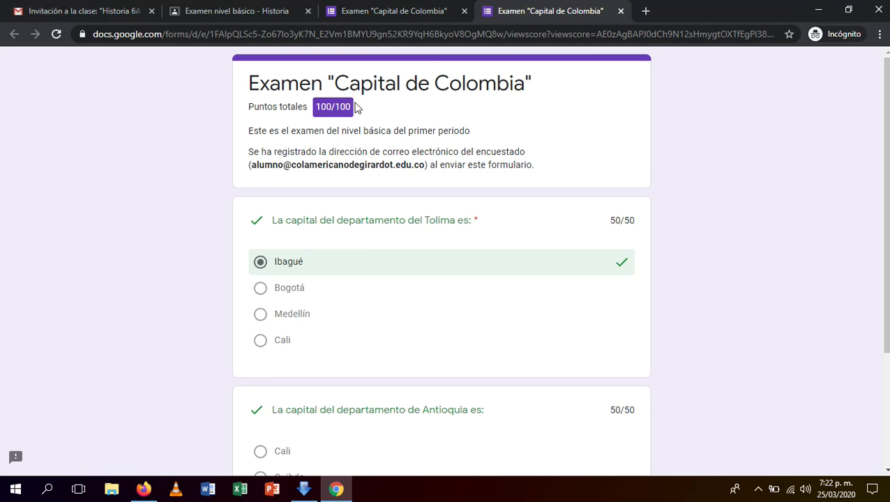
double_click(322, 106)
drag(335, 107, 351, 108)
click(359, 113)
click(620, 11)
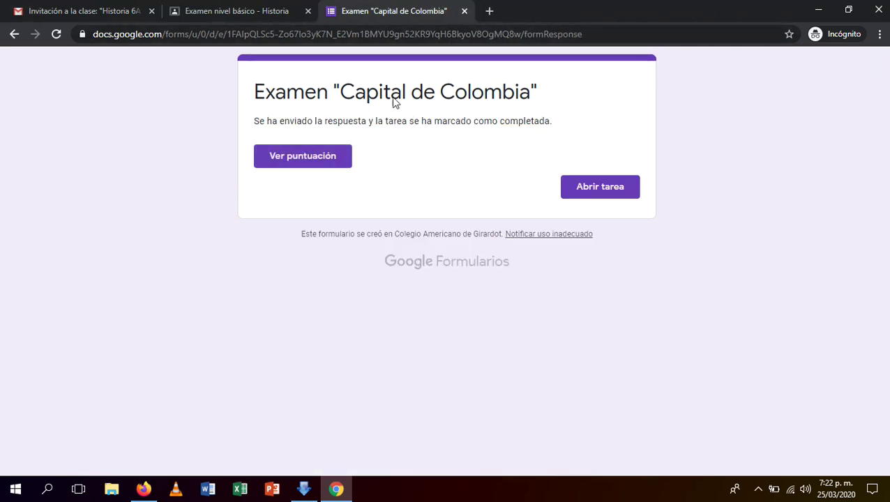
- Close the exam form, reopen it from the assignment to view the score again, and close the form pages
click(464, 11)
click(245, 245)
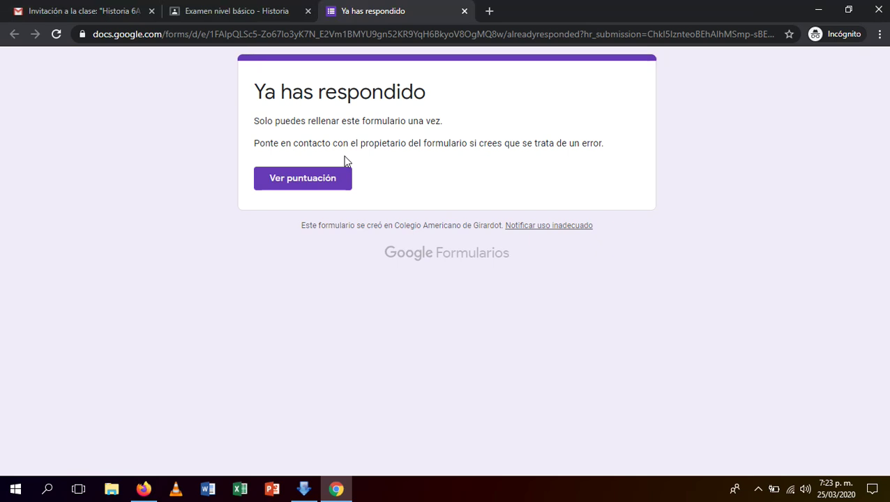
click(289, 180)
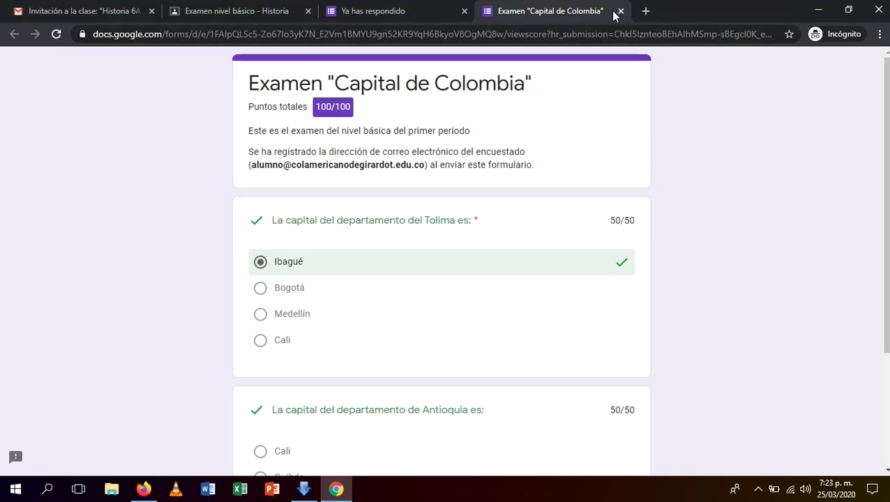
click(464, 10)
click(464, 10)
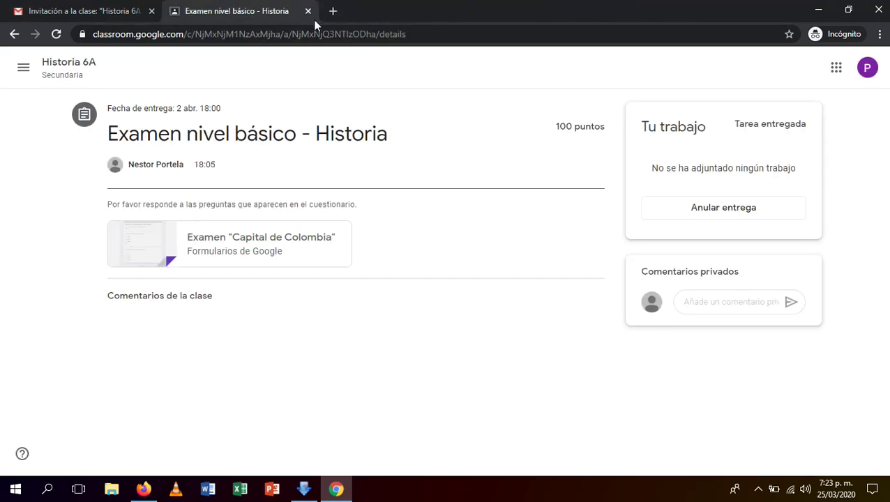
- Return to the Historia 6A class stream and open the "Capitales de Colombia" assignment
click(22, 78)
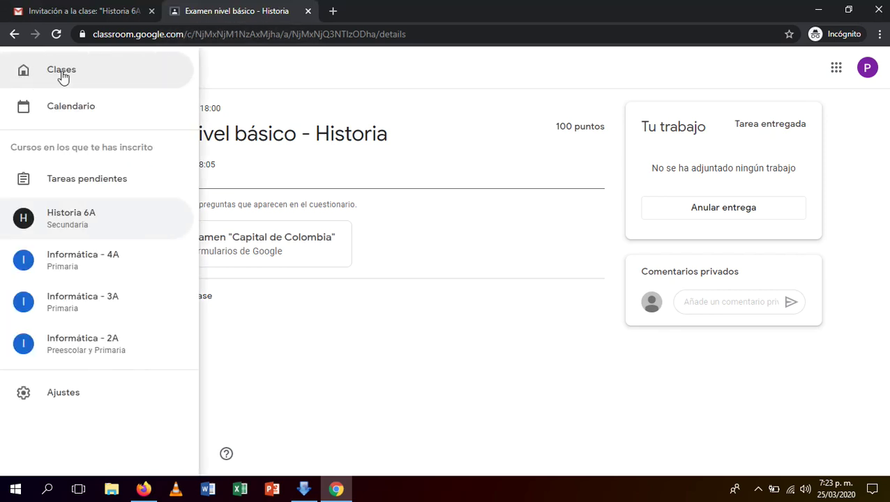
click(76, 218)
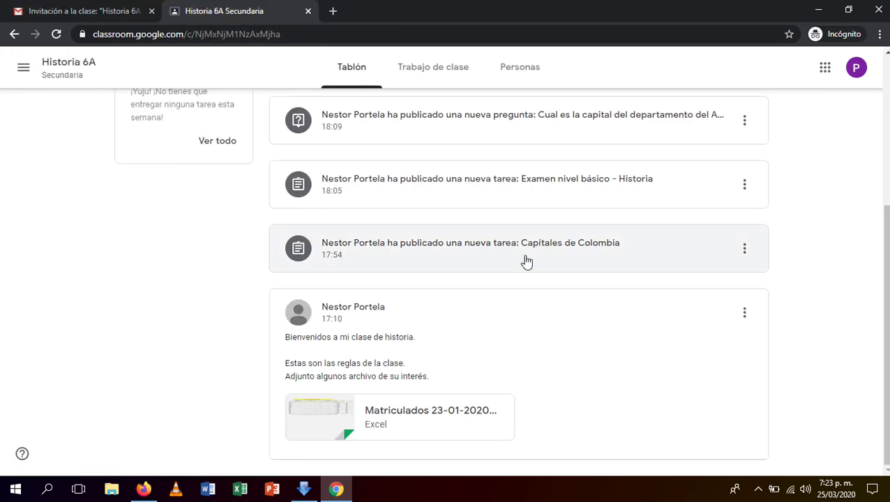
click(383, 262)
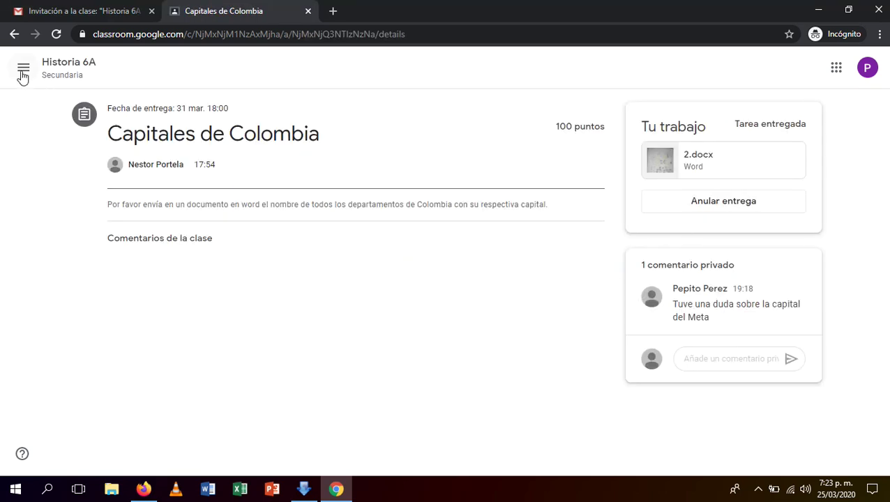
- Open the "Examen nivel básico - Historia" assignment from the class stream and post the private comment "El examen estuvo muy bien"
click(14, 34)
scroll(371, 387, down, 1)
scroll(372, 387, down, 3)
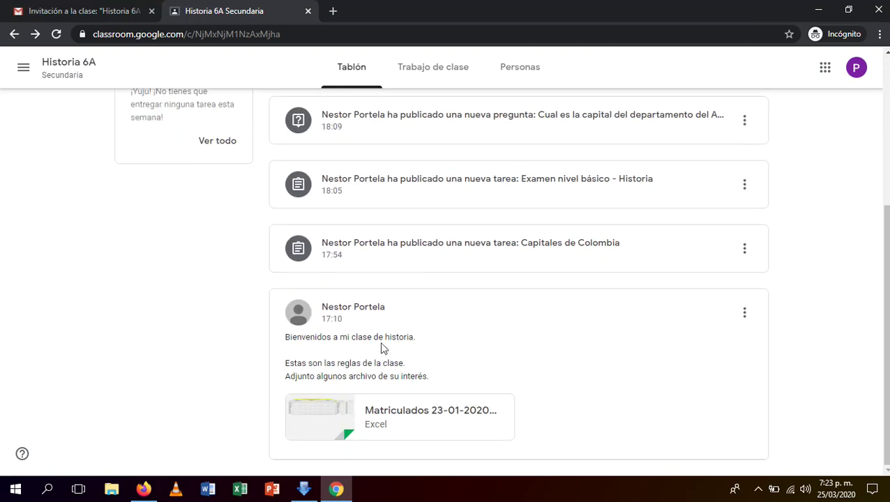
click(397, 192)
click(730, 301)
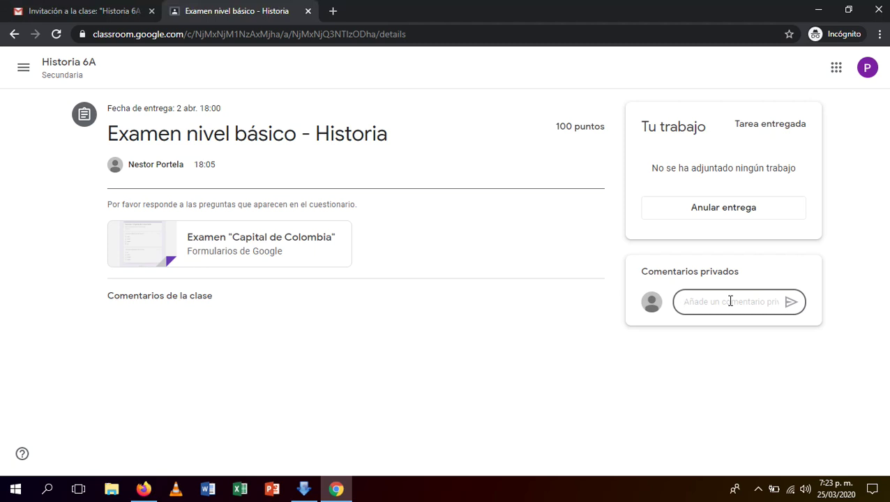
text(El e)
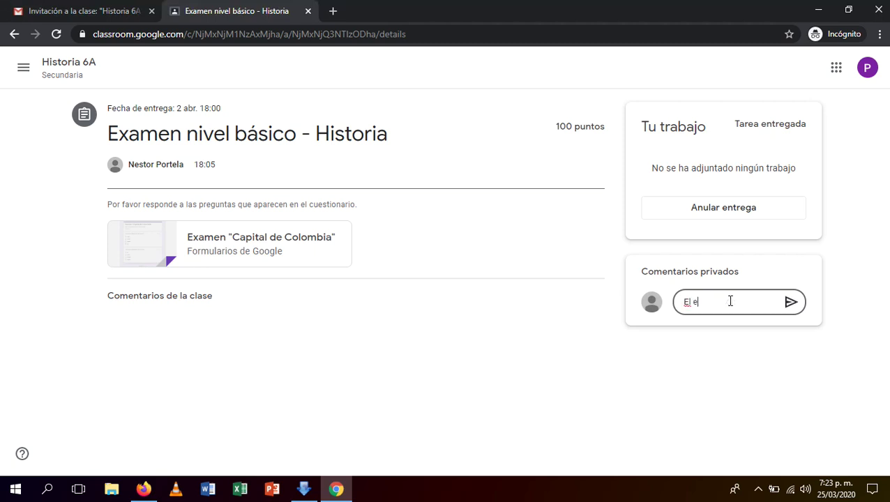
text(xamen estuvo muy bien)
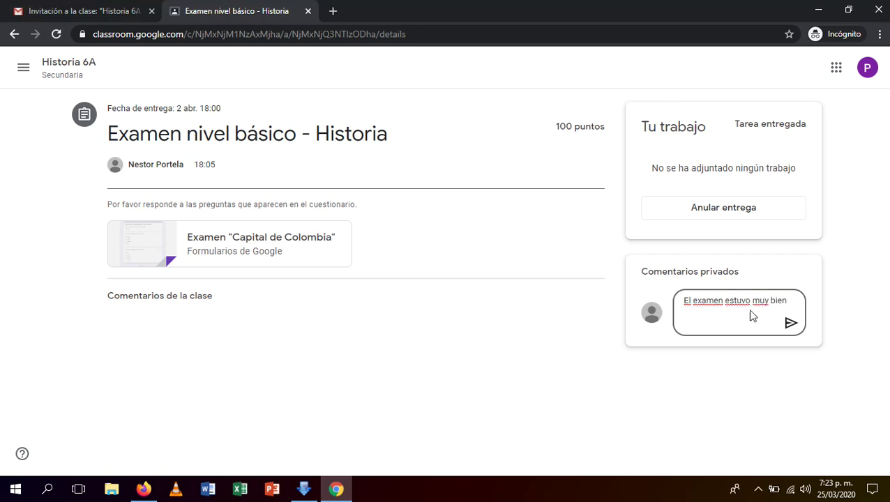
click(790, 322)
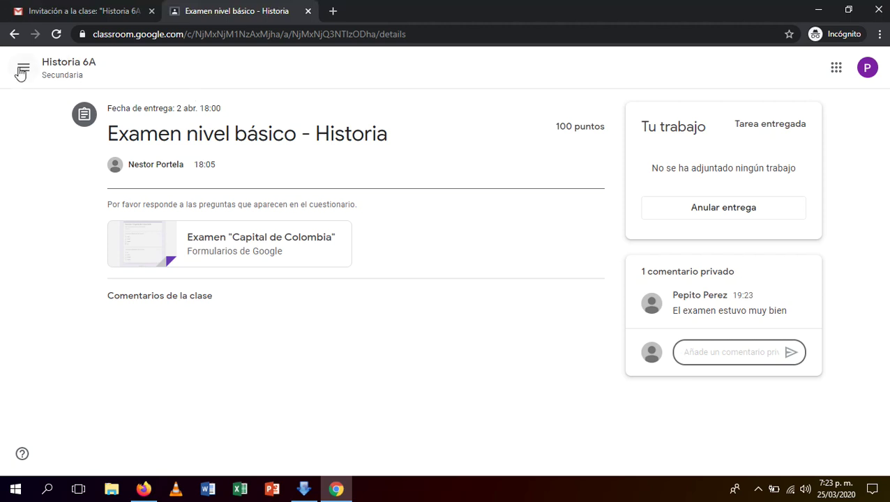
- Find the question about the capital of the Atlántico department under Nivel Alto in the classwork list and open its full page
click(57, 71)
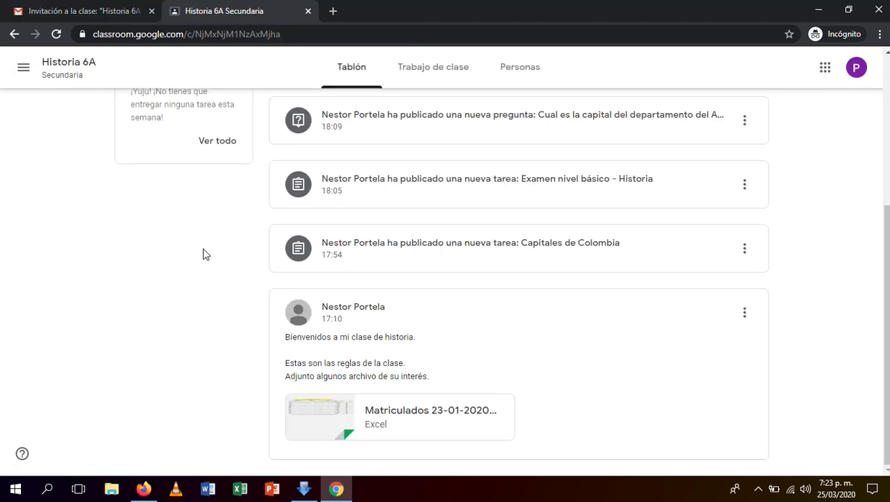
scroll(202, 255, up, 3)
click(415, 75)
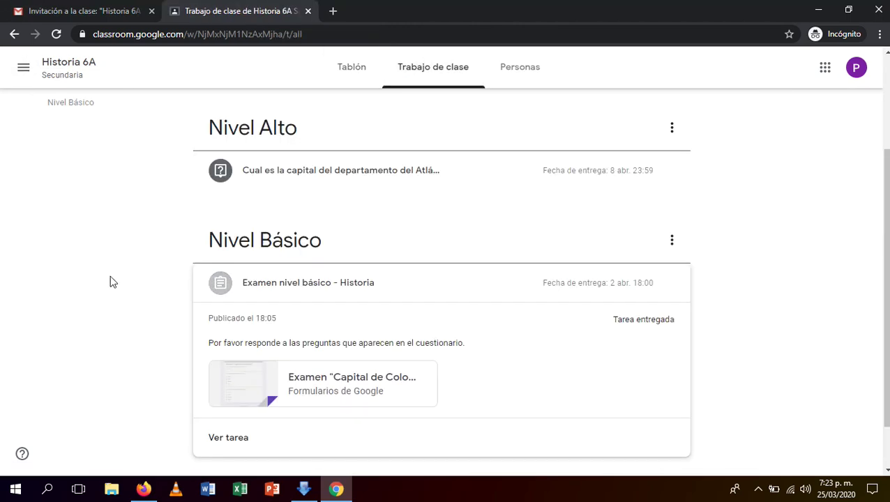
scroll(109, 281, down, 1)
scroll(149, 271, up, 3)
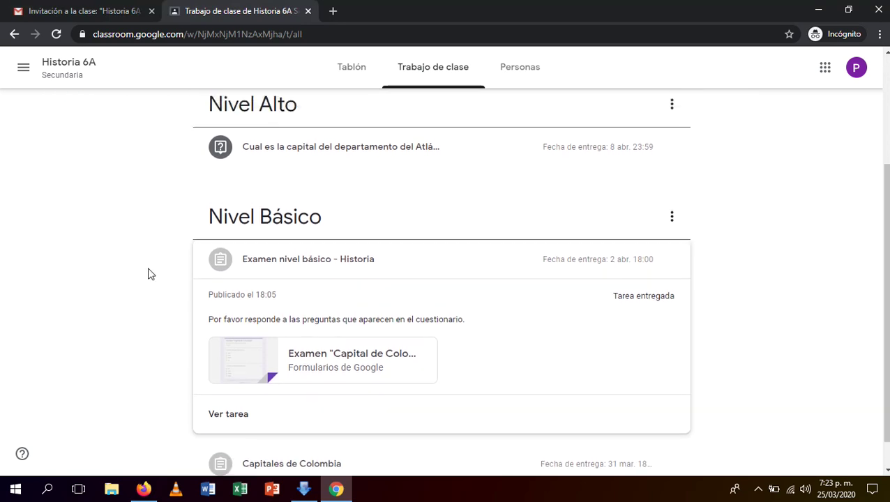
click(400, 387)
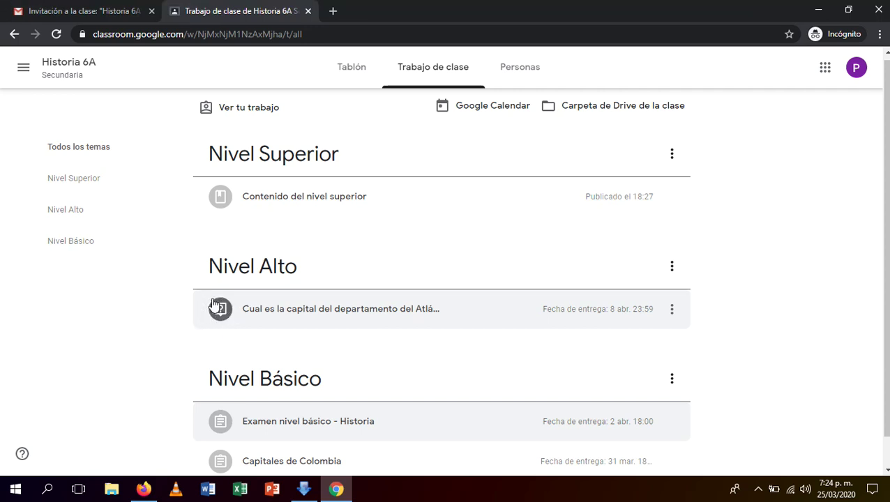
click(459, 311)
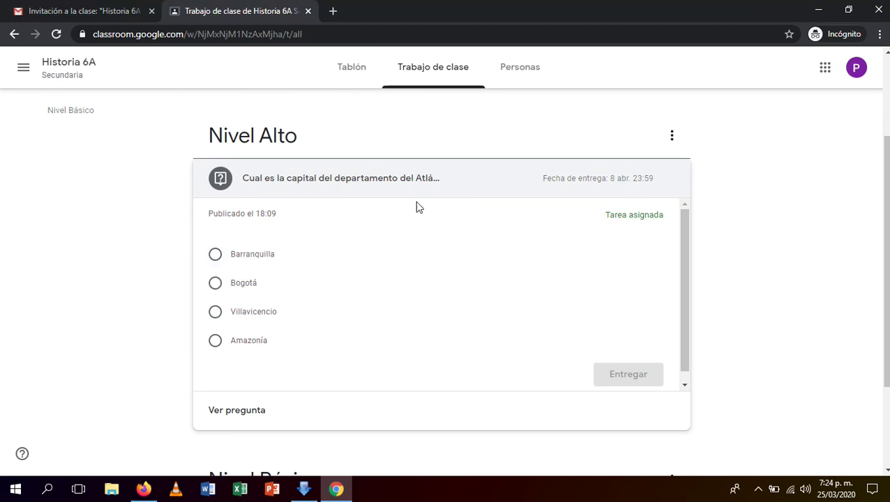
click(254, 416)
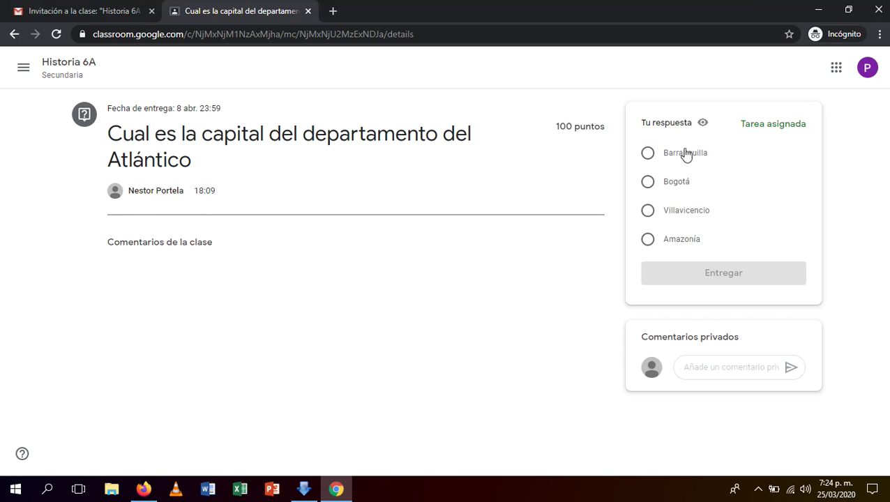
- Answer the Atlántico capital question with Barranquilla, submit it, and confirm the submission
click(648, 154)
click(730, 273)
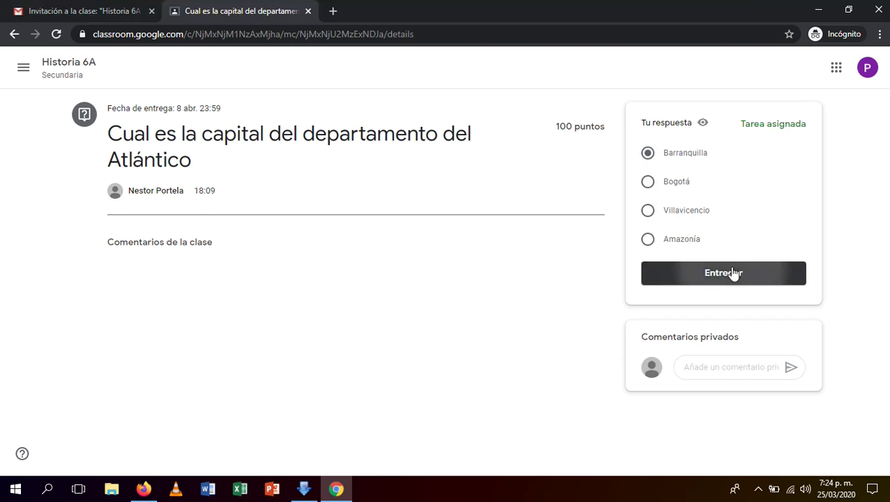
click(524, 298)
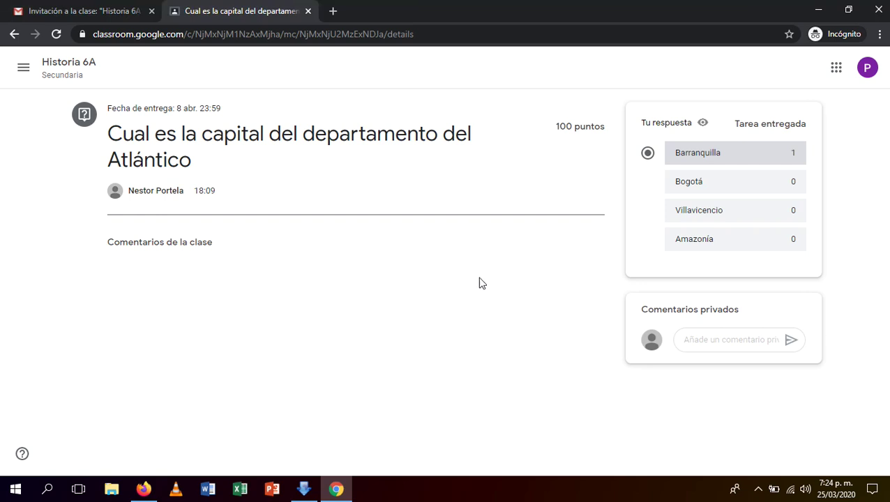
- Open the "Contenido del nivel superior" material from the classwork list and read its download instructions
click(82, 67)
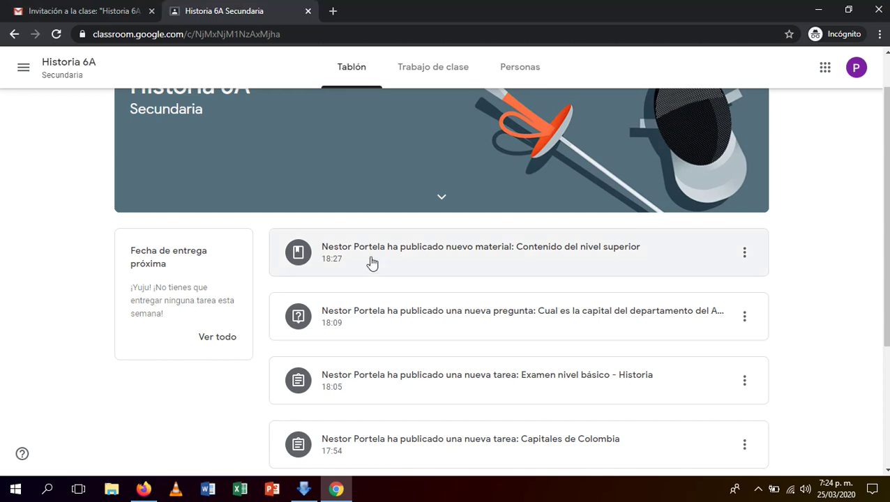
click(427, 70)
click(294, 184)
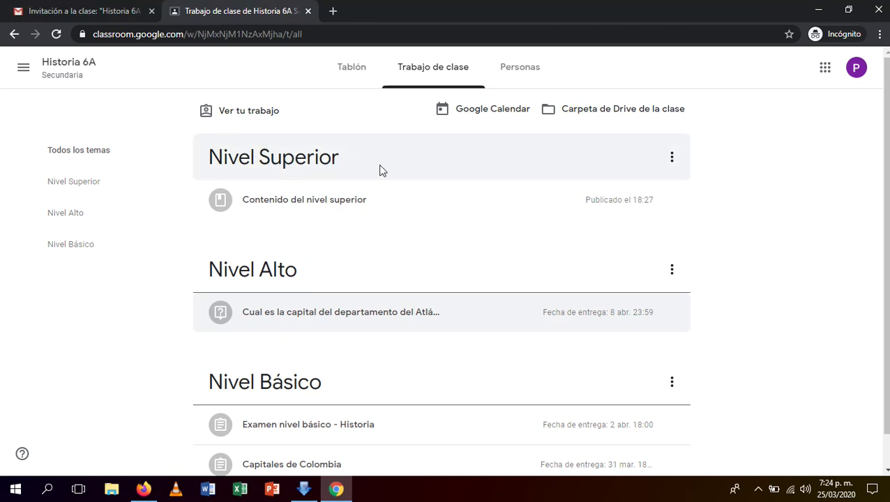
click(392, 201)
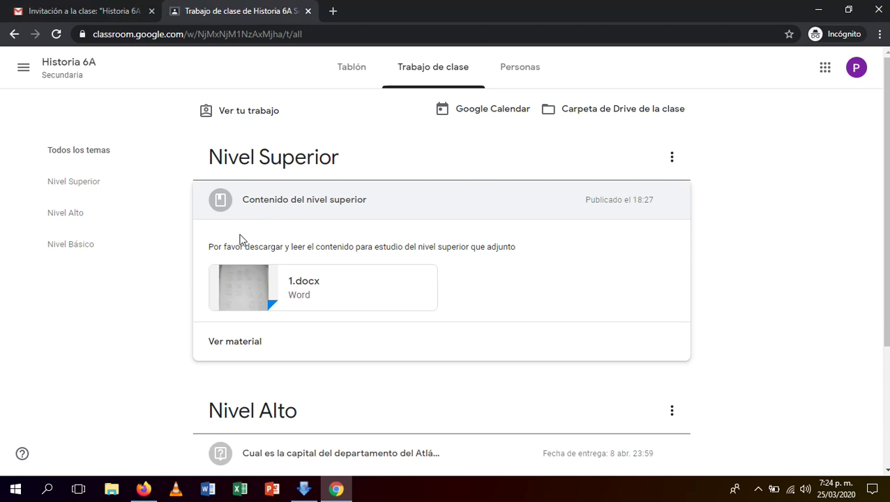
click(233, 349)
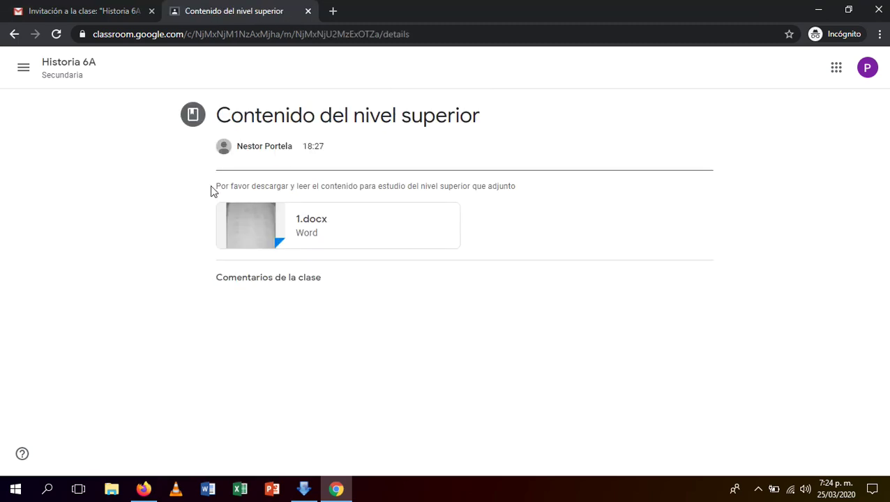
drag(216, 185, 283, 186)
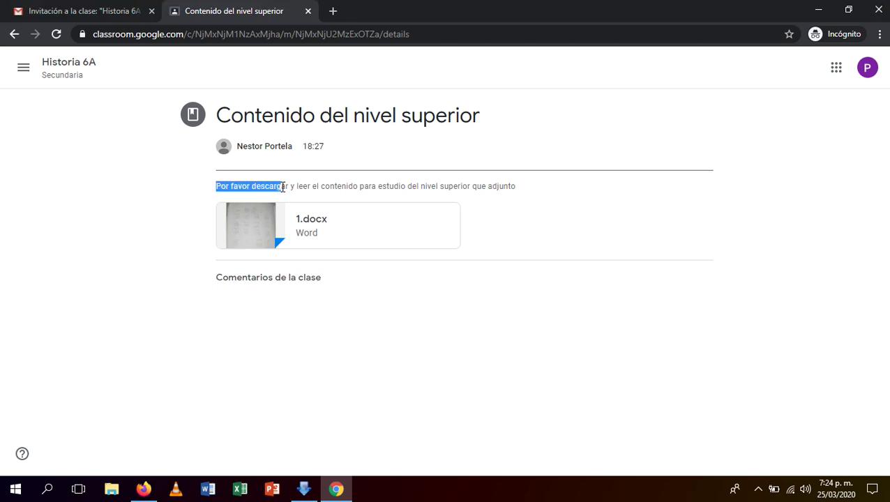
click(301, 187)
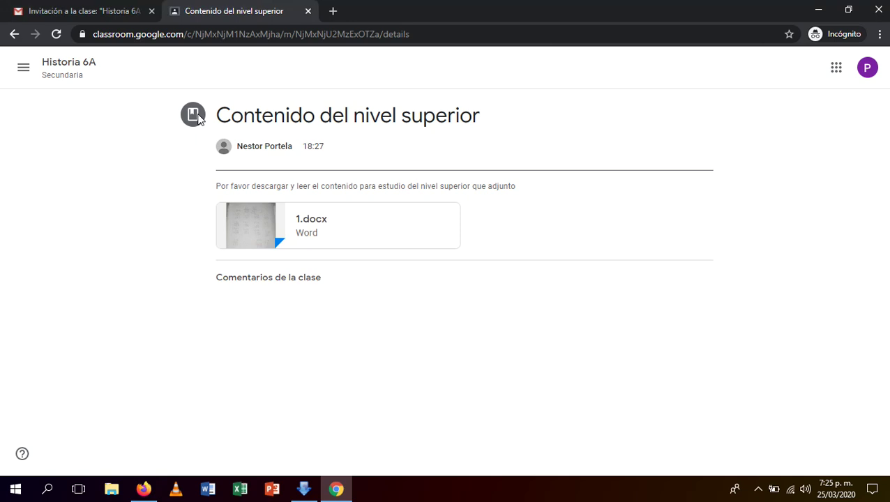
- Return to the Historia 6A classwork list and review the activities under Nivel Superior, Nivel Alto and Nivel Básico
click(60, 69)
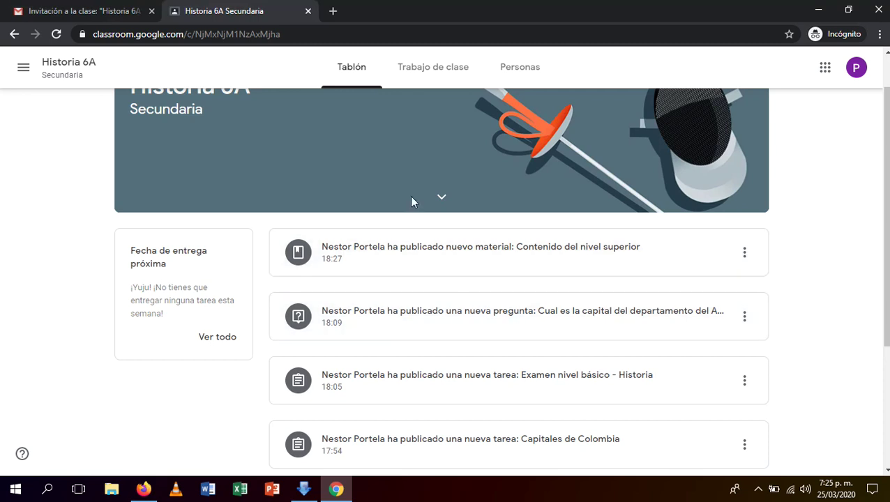
click(428, 72)
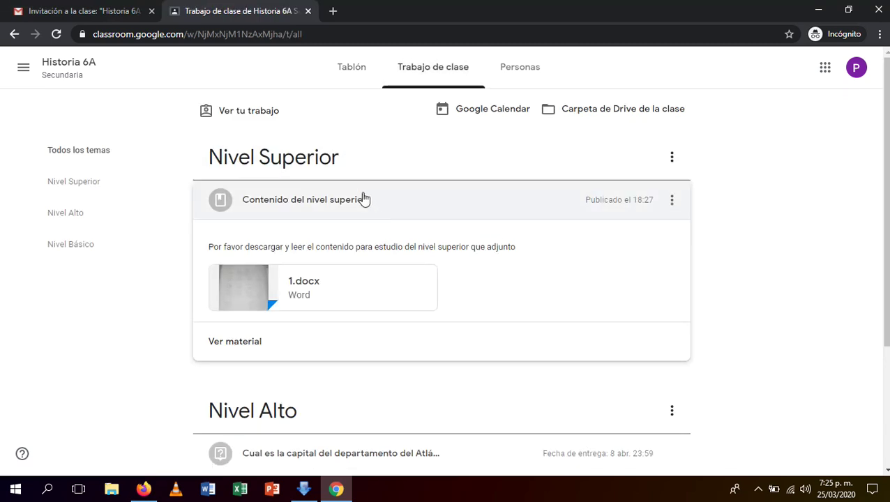
scroll(363, 199, down, 3)
scroll(431, 341, up, 3)
scroll(328, 203, down, 3)
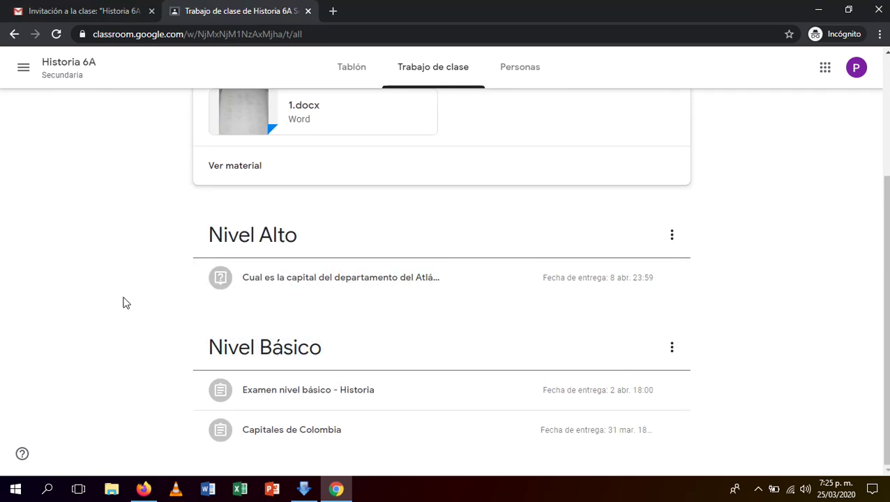
scroll(124, 302, up, 2)
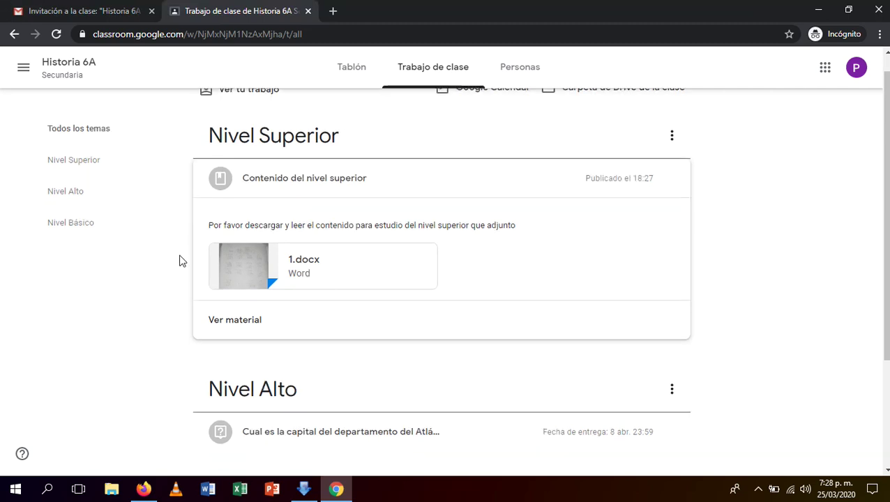
scroll(179, 261, down, 2)
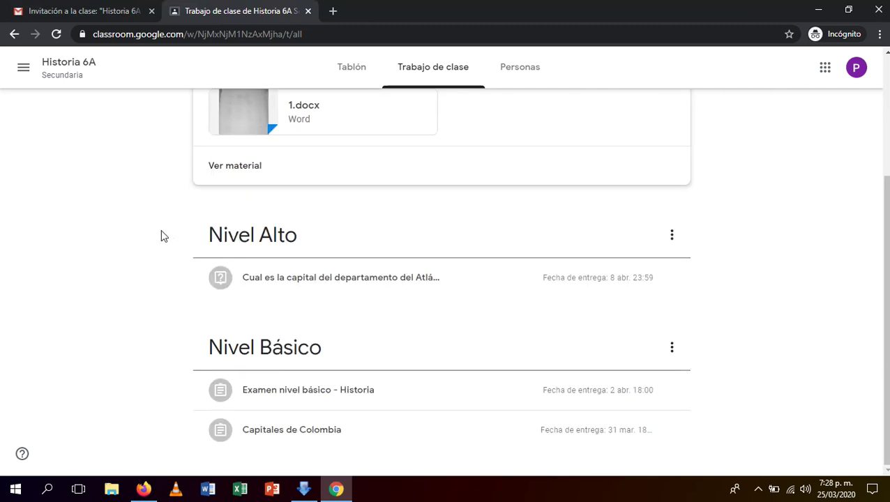
scroll(156, 244, up, 3)
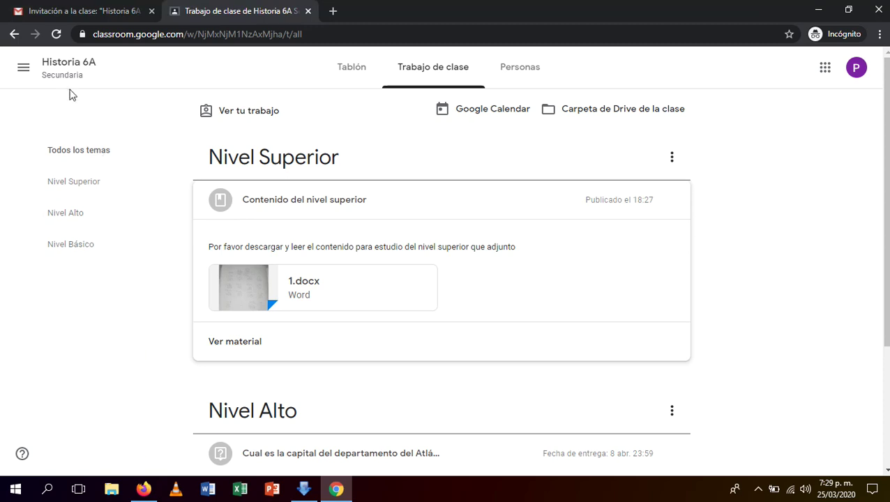
- Return to the class stream and read the teacher's newest announcement
click(350, 67)
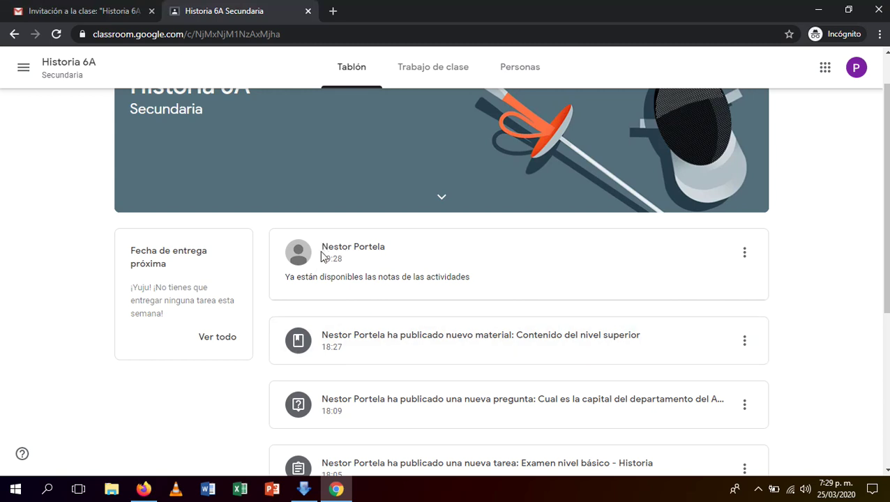
drag(285, 276, 451, 287)
click(478, 286)
- Check the status of "Capitales de Colombia" under Nivel Básico in the classwork list and open its full assignment page
click(440, 70)
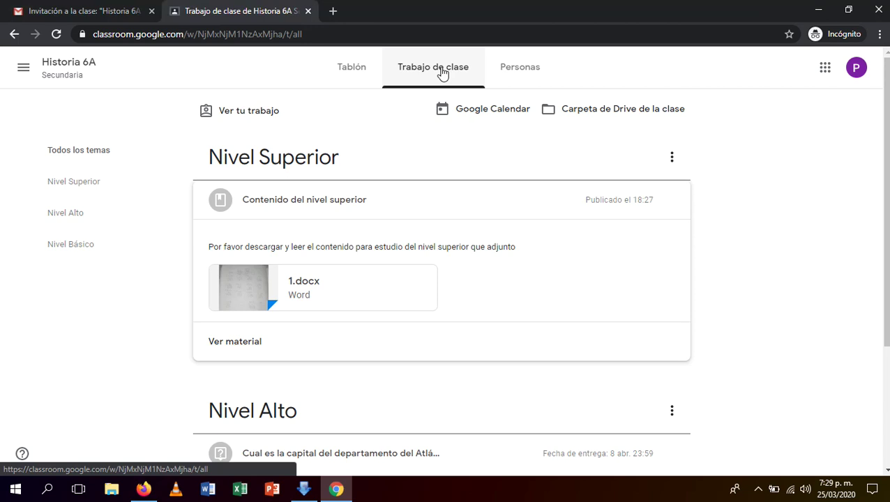
scroll(704, 244, down, 3)
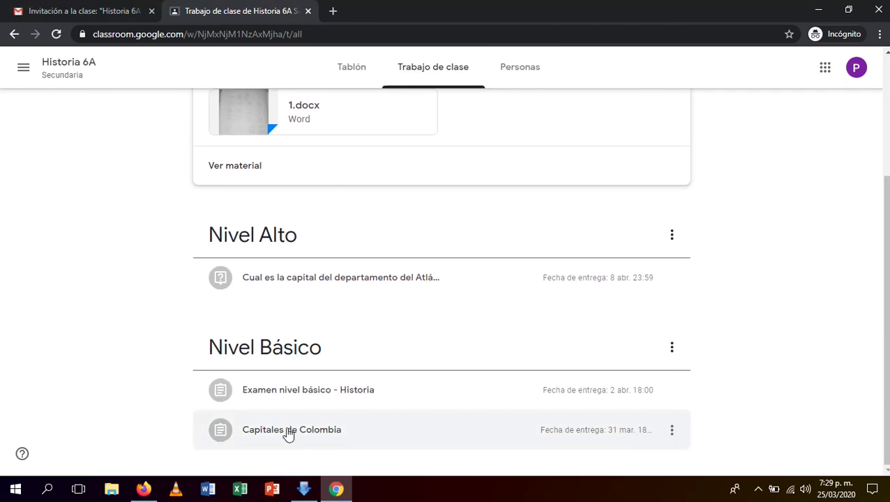
click(347, 432)
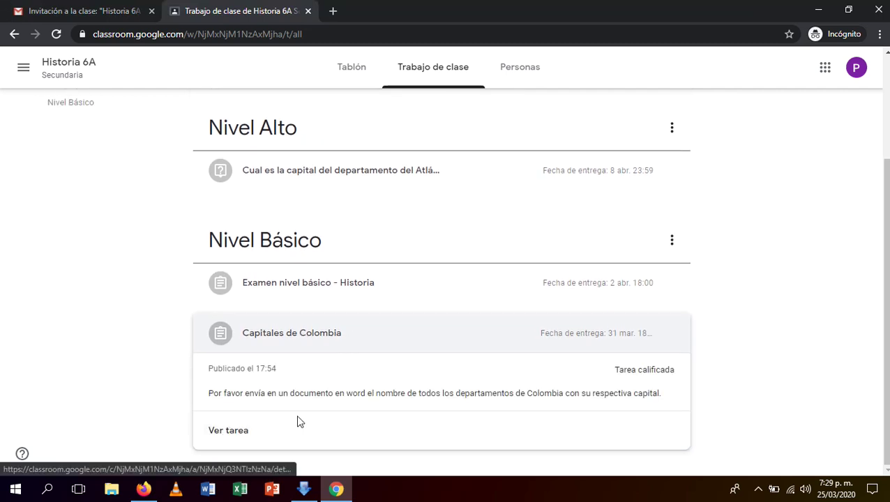
drag(612, 370, 654, 369)
click(631, 369)
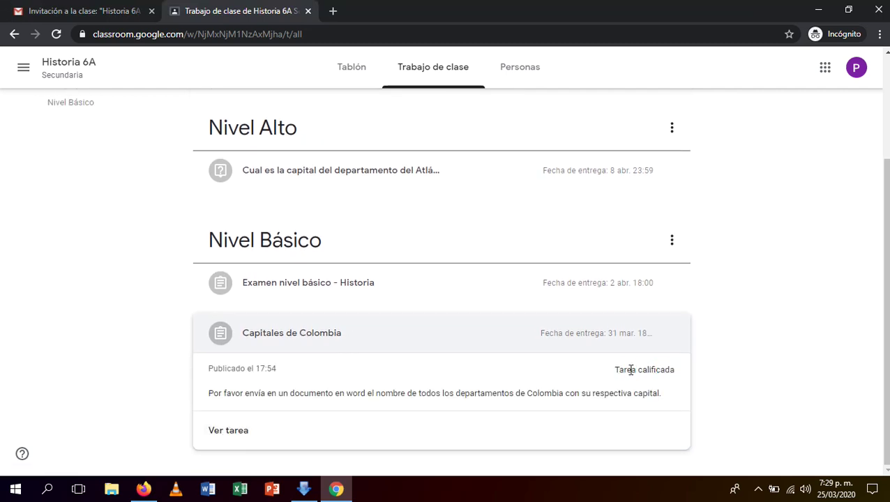
click(229, 432)
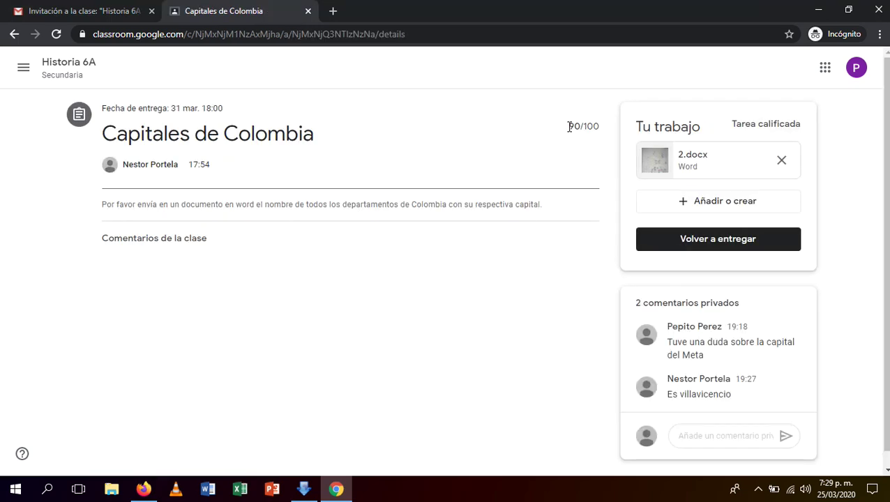
- Review the grade given for "Capitales de Colombia" and read the teacher's private reply to the question about Meta
drag(569, 126, 599, 127)
click(600, 131)
drag(710, 352, 665, 344)
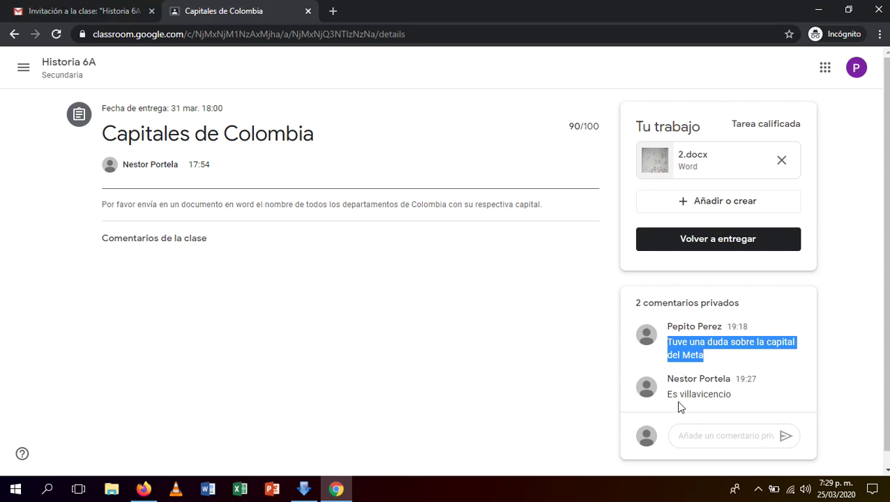
drag(728, 403, 672, 398)
- Reply to the teacher with the private comment "Gracias profesor" on the "Capitales de Colombia" assignment
click(685, 434)
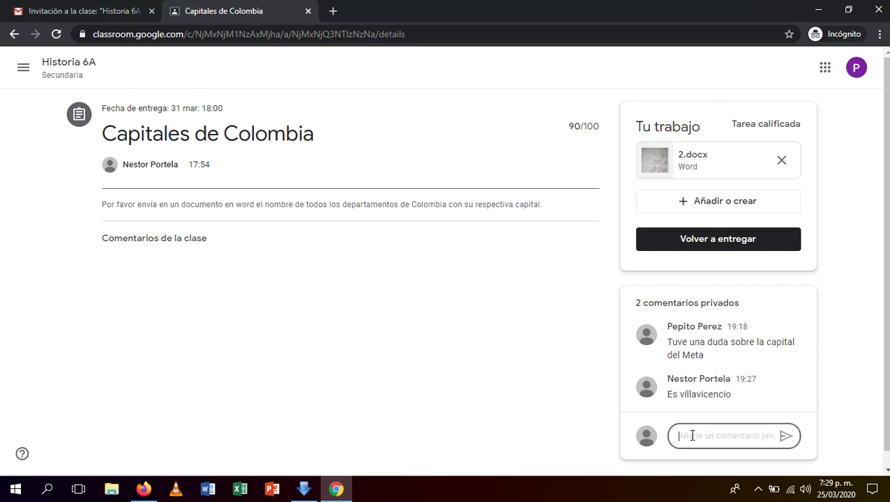
text(Gracias)
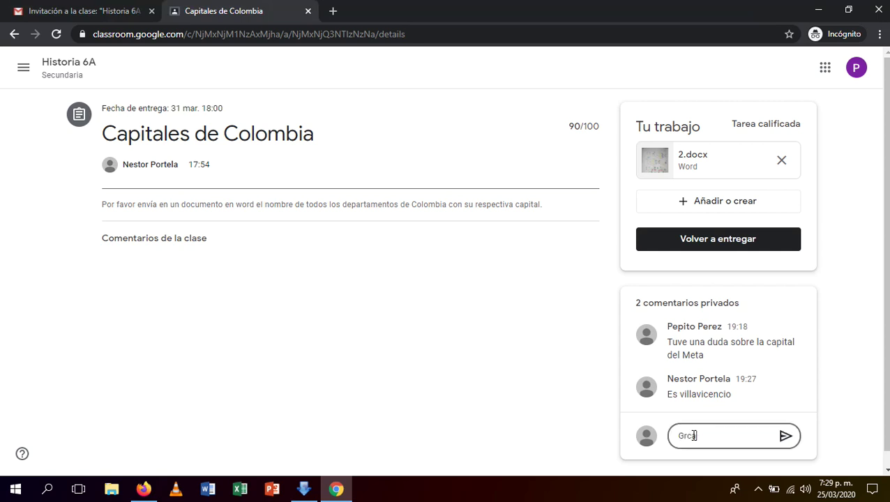
key(BackSpace)
key(BackSpace)
key(BackSpace)
text(acias profesor)
click(782, 437)
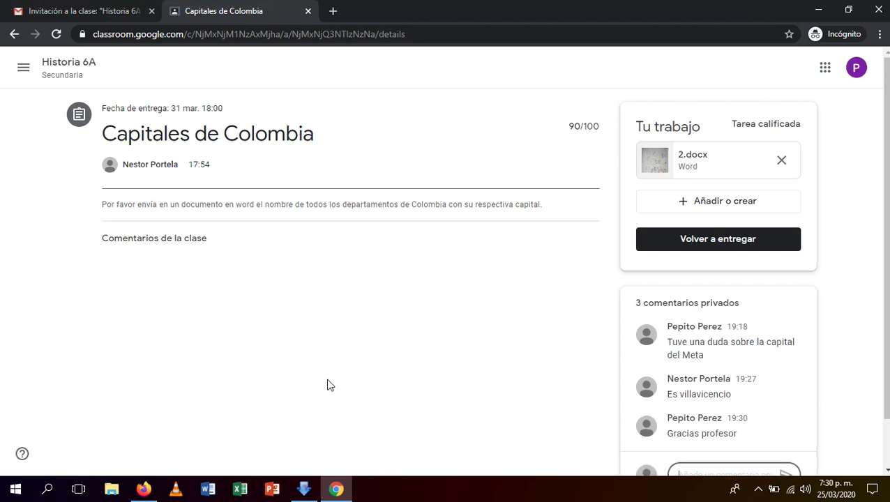
- Check the grade for "Capitales de Colombia" and reopen the assignment from its post in the class stream
drag(567, 127, 598, 127)
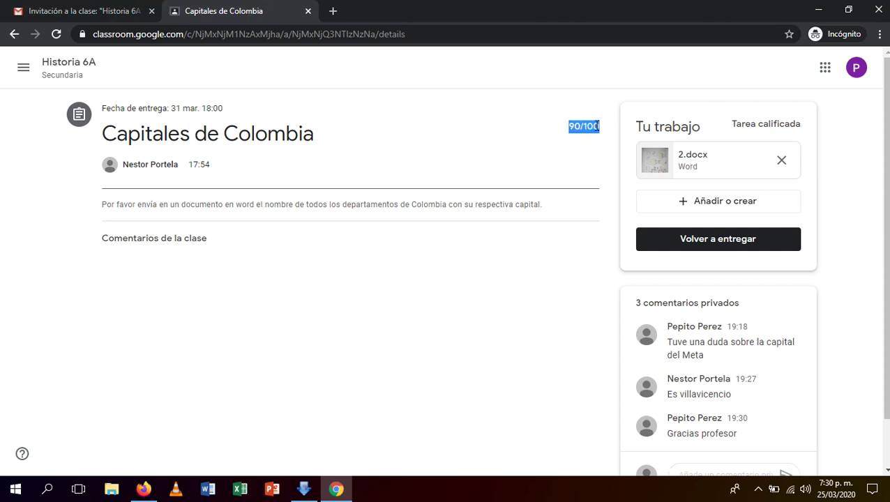
click(85, 66)
scroll(307, 318, down, 8)
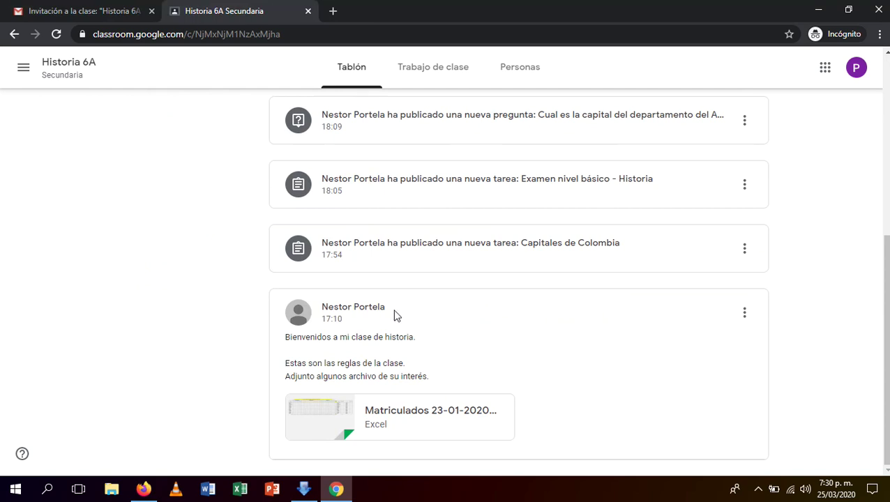
click(356, 251)
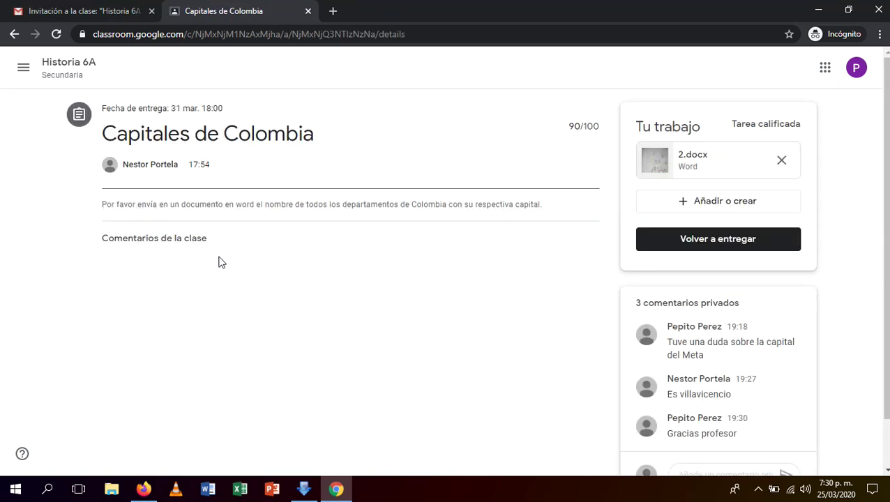
- Open "Examen nivel básico - Historia" from the class stream and review its grade and the teacher's private comment
click(61, 69)
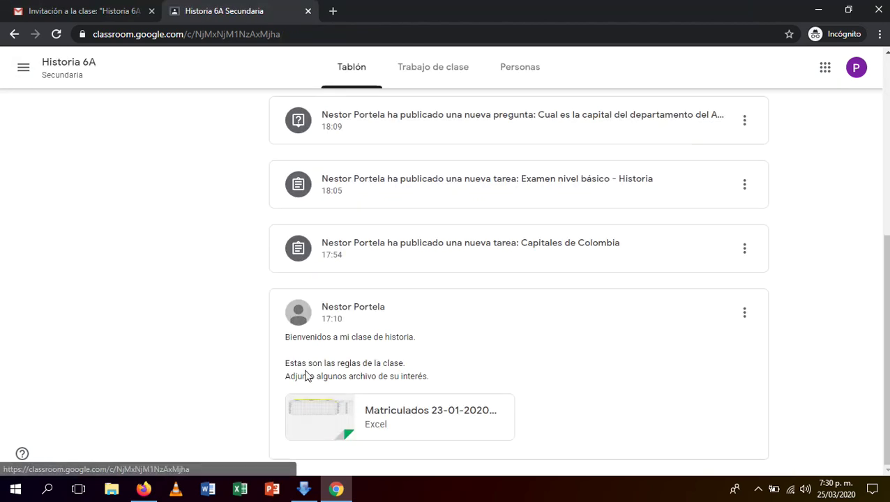
click(506, 254)
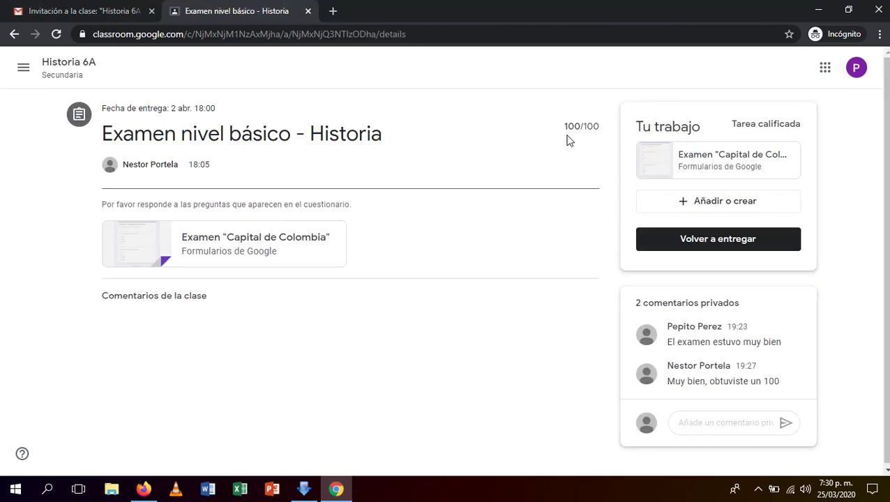
drag(562, 126, 600, 131)
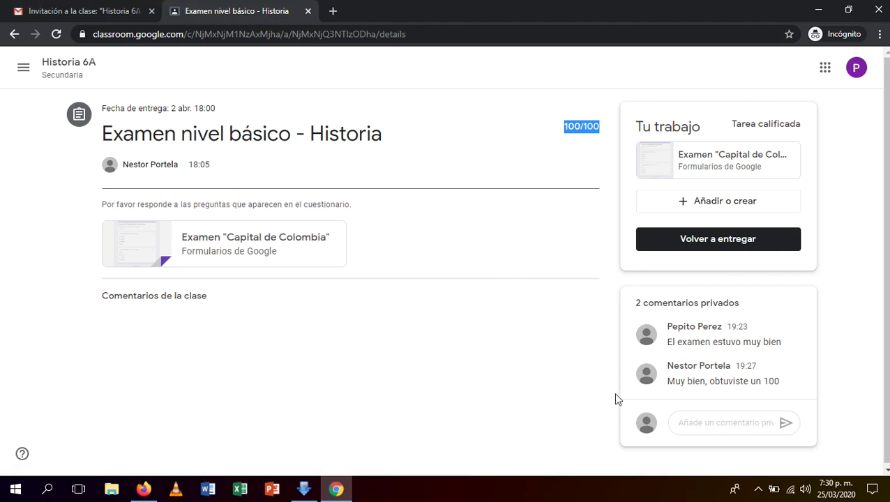
drag(668, 381, 784, 384)
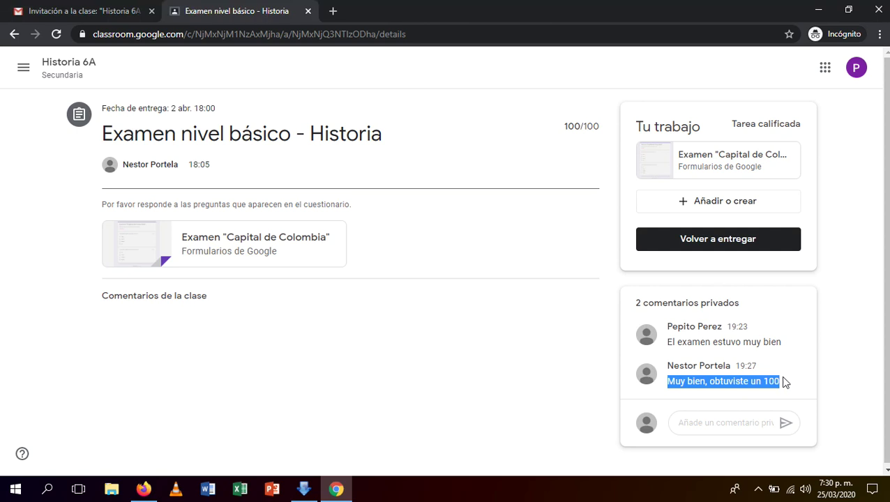
- Reply to the teacher with the private comment "Gracias" on the "Examen nivel básico - Historia" assignment
click(720, 420)
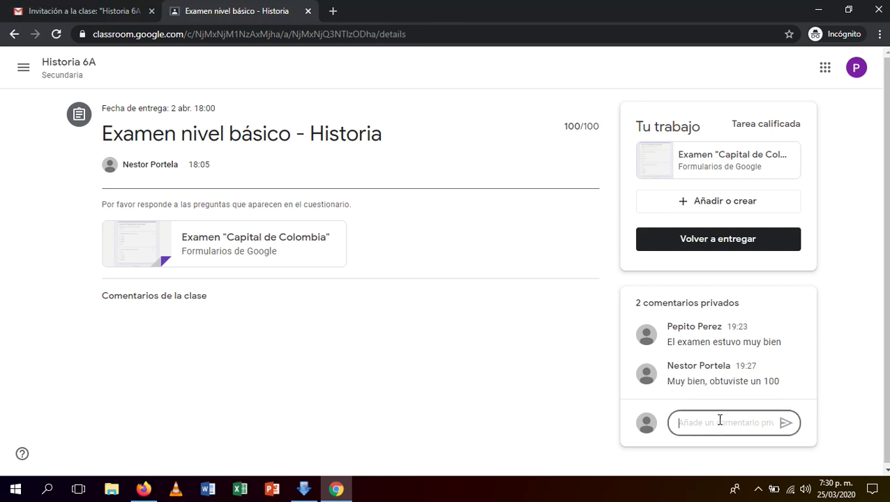
text(Gracias)
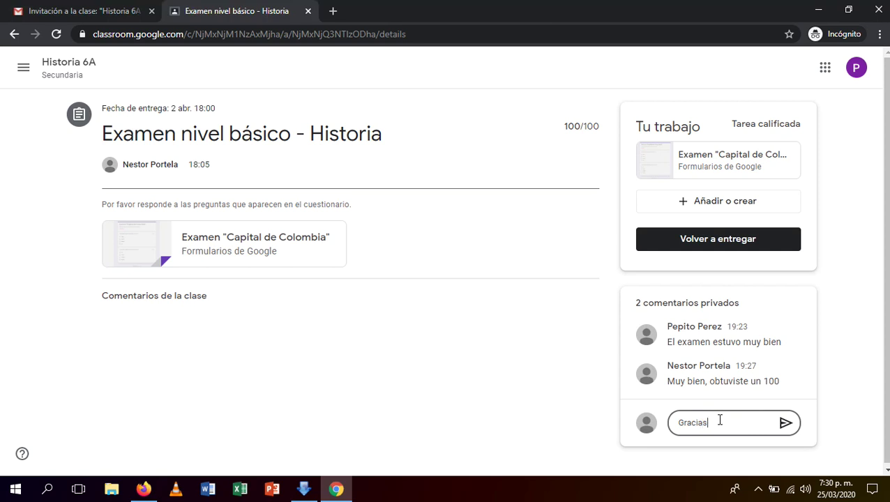
click(786, 423)
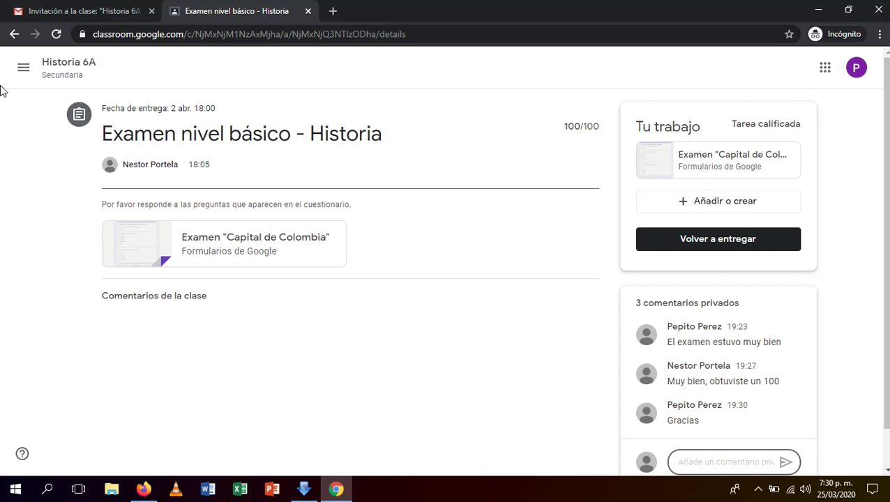
- Open the question about the capital of Atlántico from the class stream and review its grade and the teacher's private comment
click(67, 83)
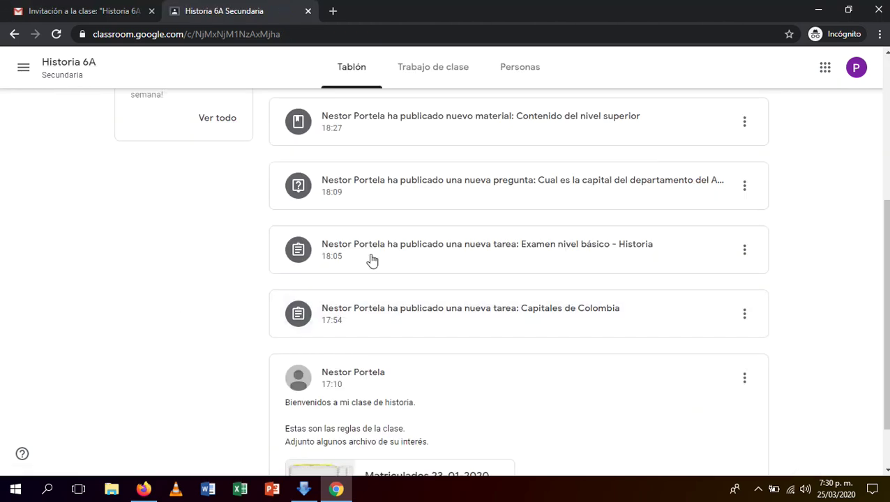
click(413, 192)
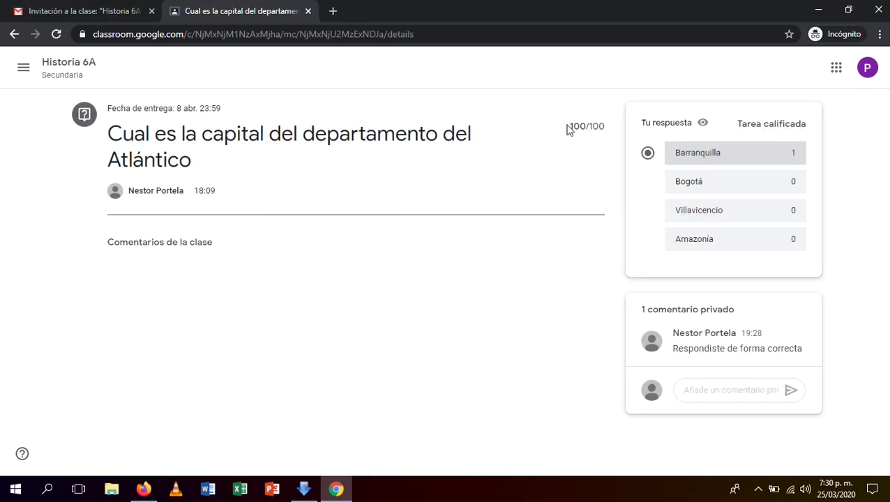
drag(569, 126, 605, 126)
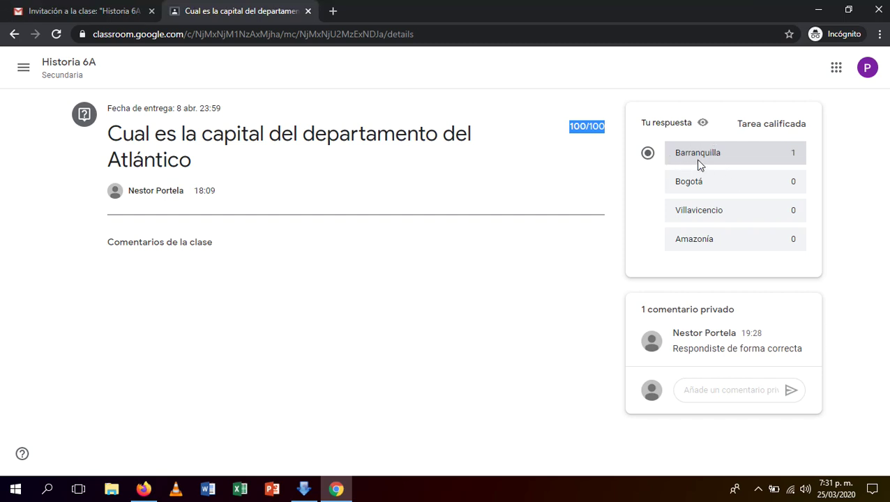
click(568, 129)
drag(672, 349, 816, 359)
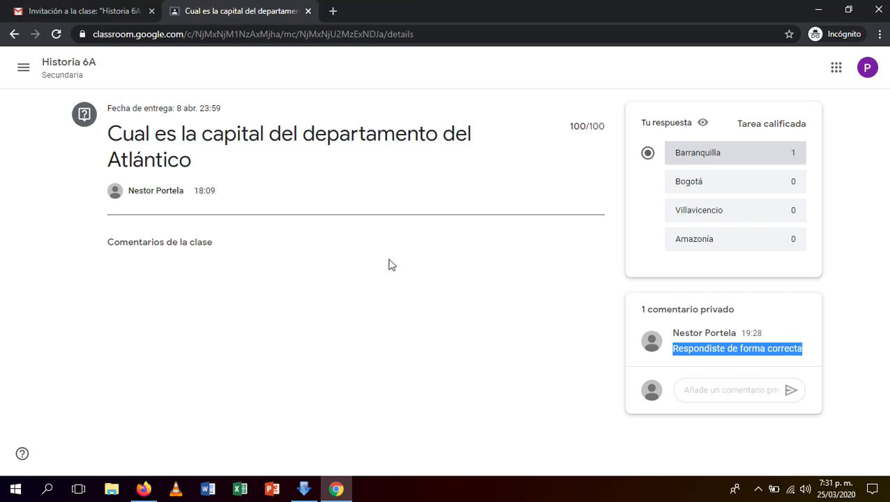
- Return to the top of the class stream and open the Classroom calendar for all classes
click(67, 81)
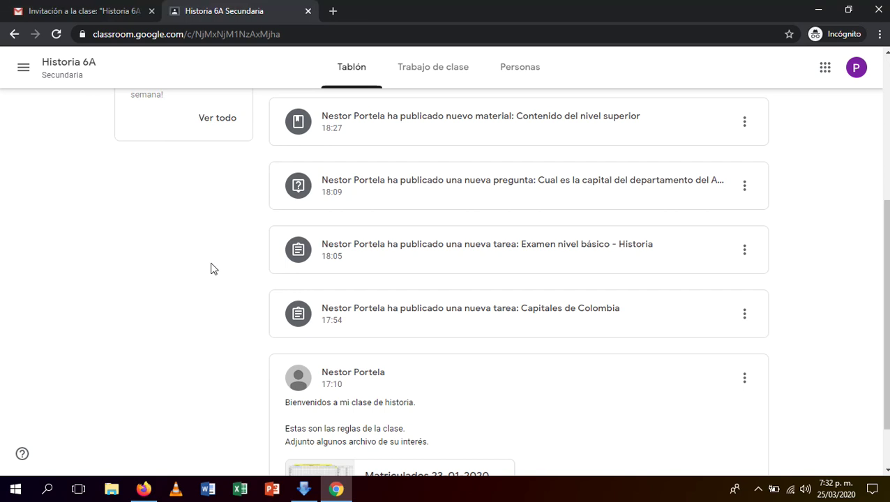
scroll(214, 269, up, 3)
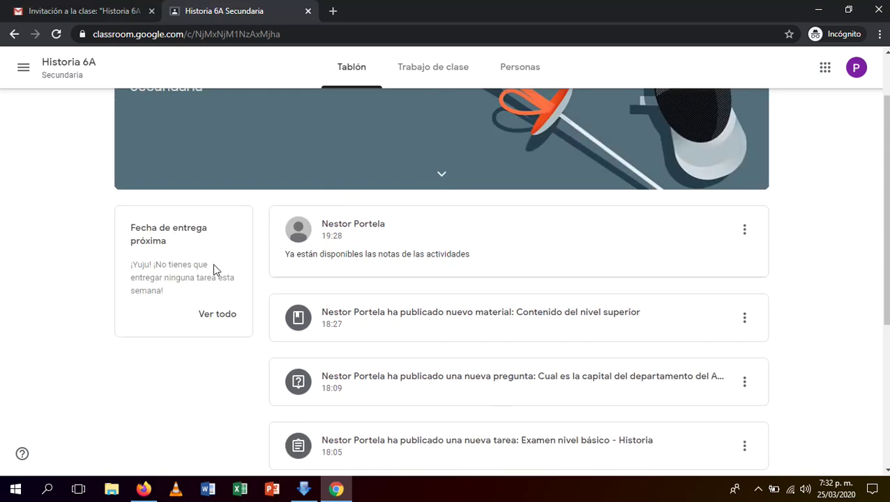
scroll(258, 265, up, 1)
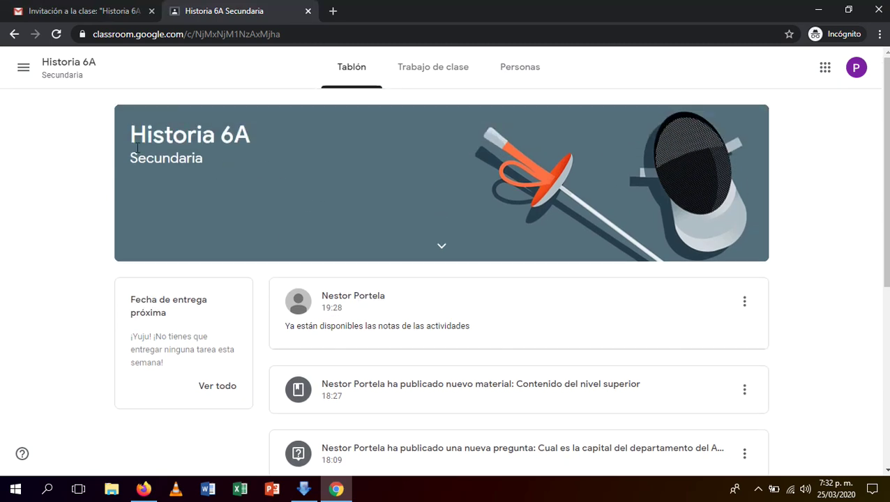
click(23, 67)
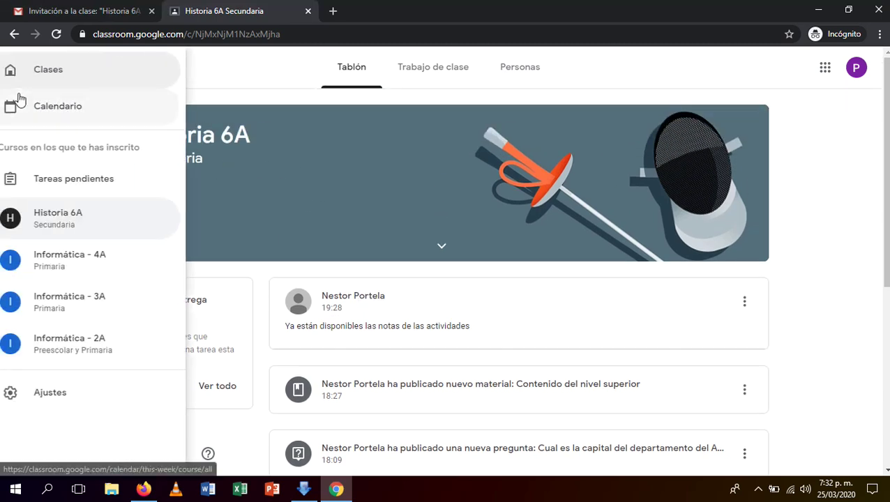
click(70, 119)
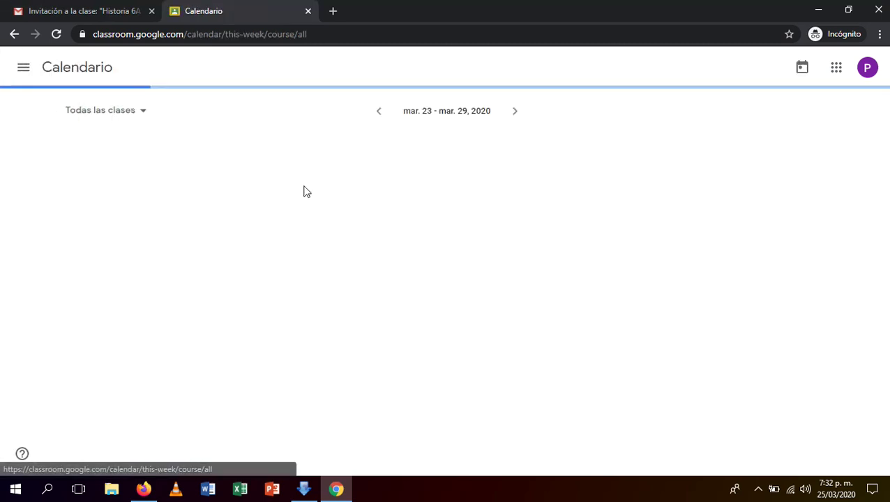
- Go back from the calendar to the Historia 6A class and look over the posts in its stream
click(23, 67)
click(49, 219)
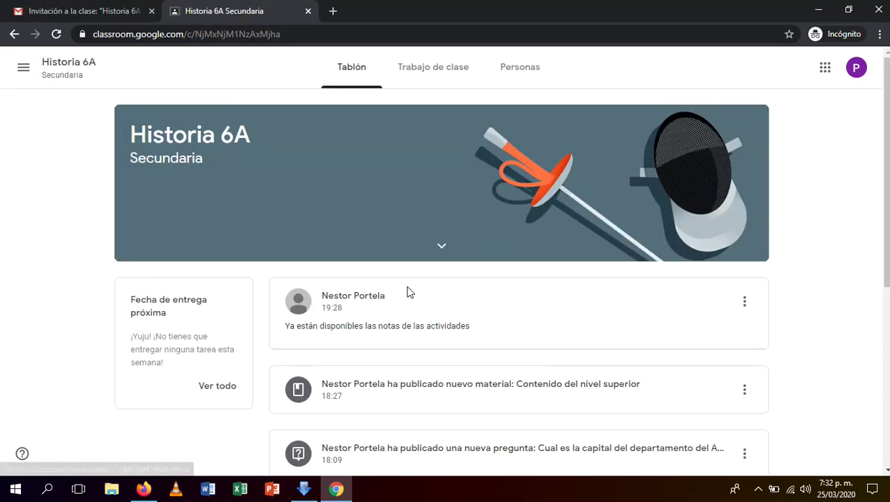
scroll(410, 292, down, 3)
scroll(385, 217, up, 4)
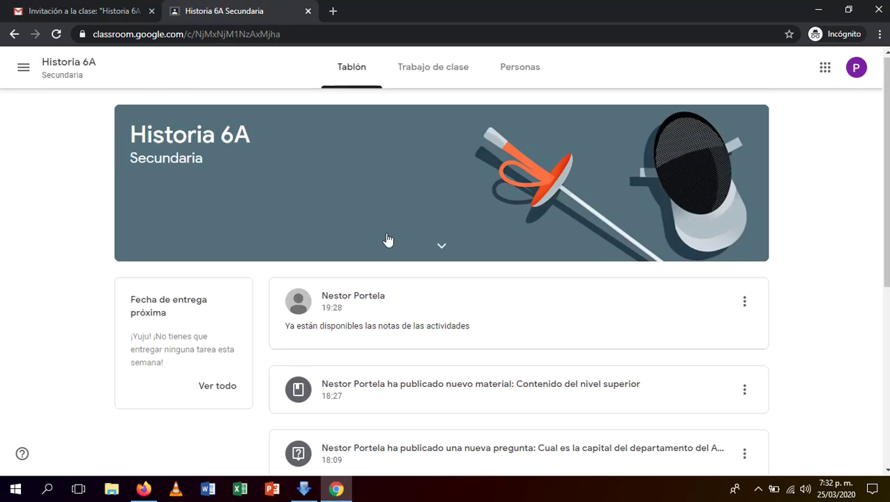
scroll(373, 313, down, 3)
scroll(370, 300, up, 3)
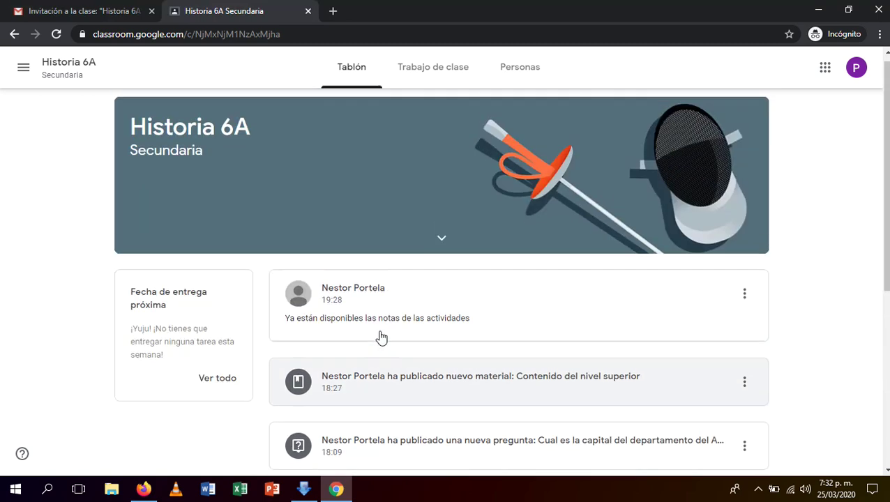
- Open the full "Capitales de Colombia" assignment from Nivel Básico in the classwork list and review its grade, submitted file and private comments
click(425, 70)
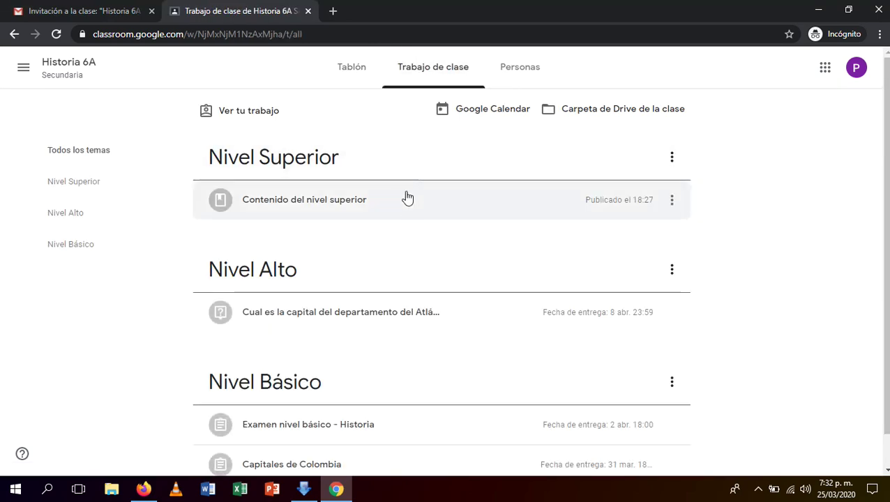
scroll(410, 294, down, 1)
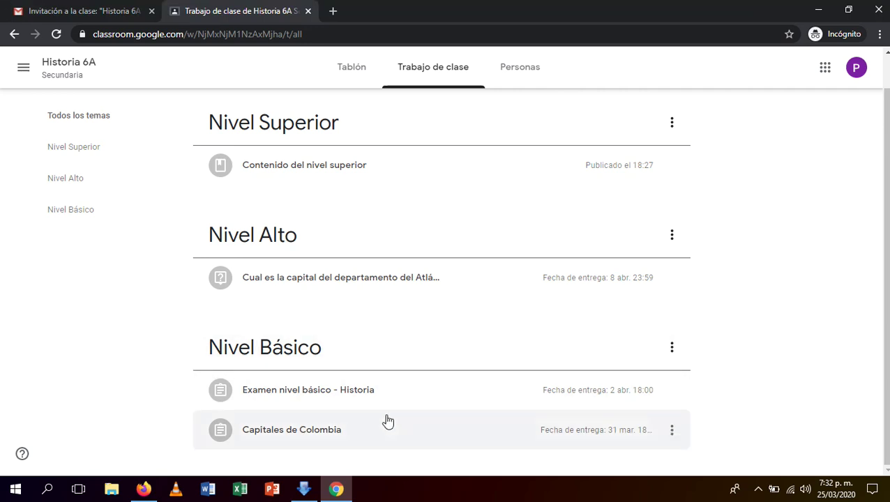
click(385, 423)
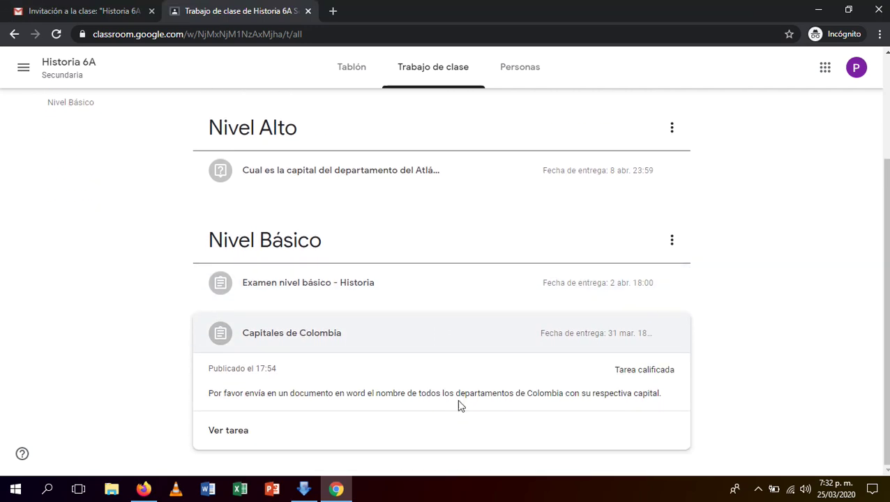
click(240, 435)
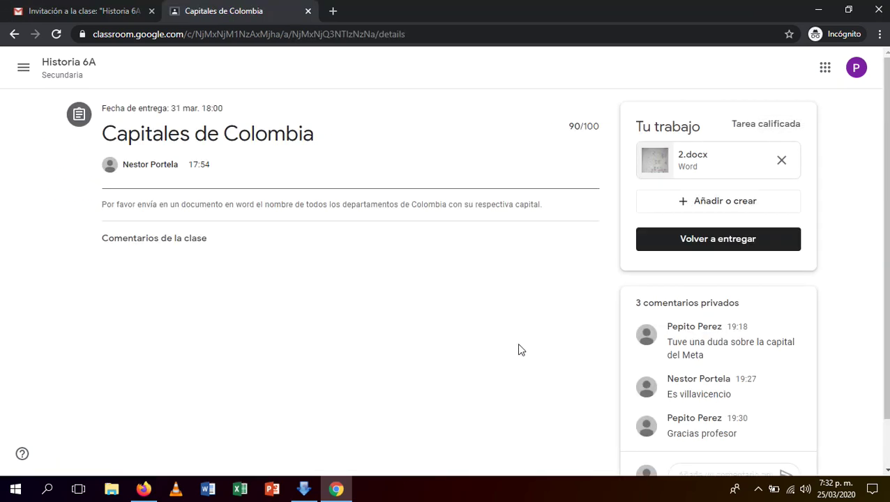
scroll(647, 348, down, 1)
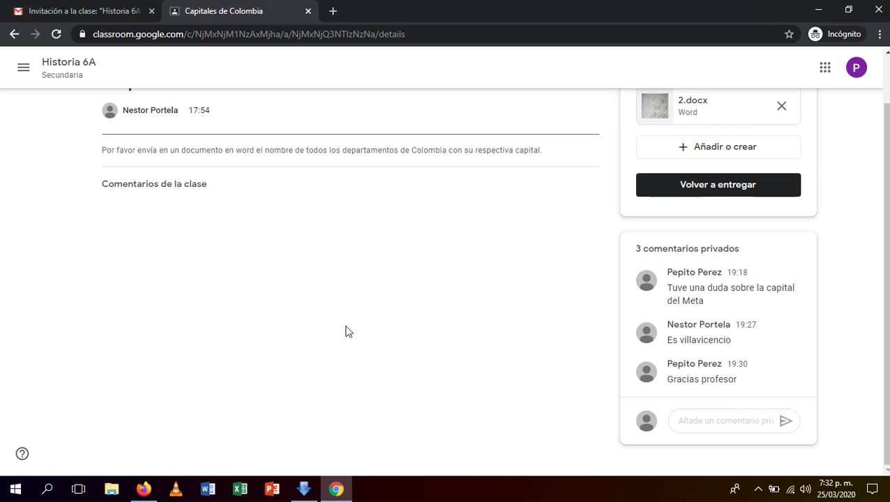
scroll(335, 330, up, 1)
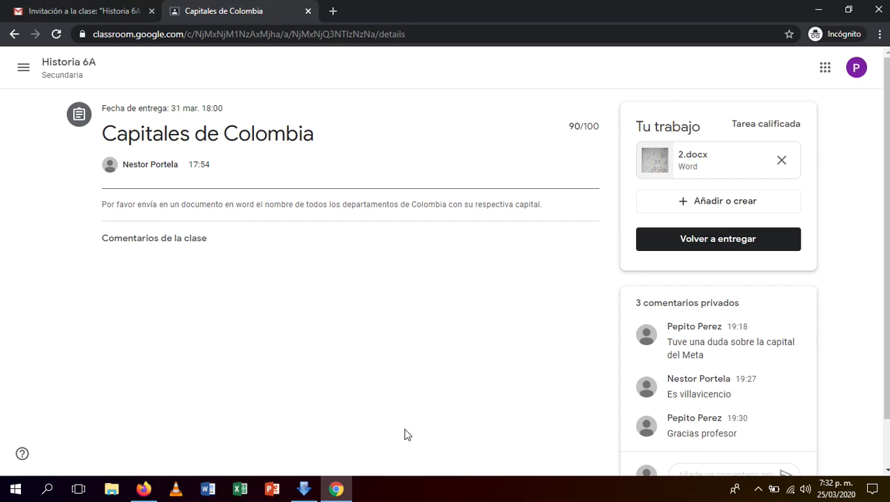
- Switch to Gmail, return to the inbox to view the Classroom notification e-mails, and leave all messages deselected
click(111, 14)
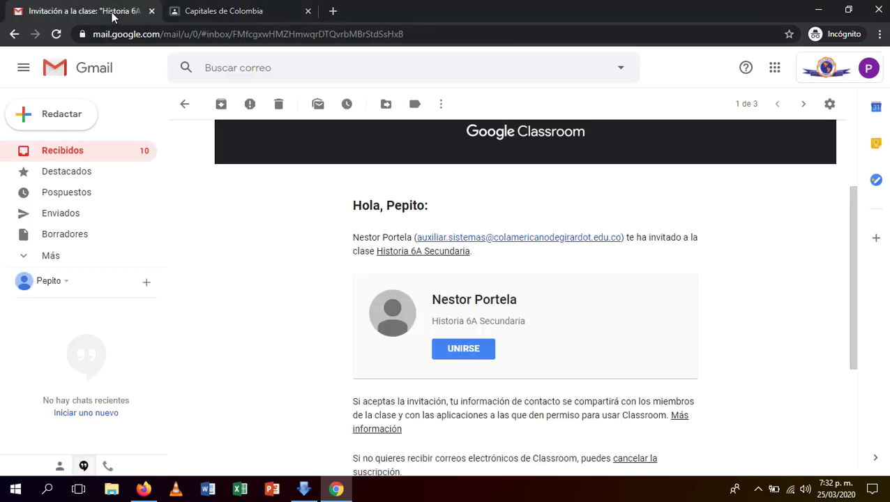
click(106, 152)
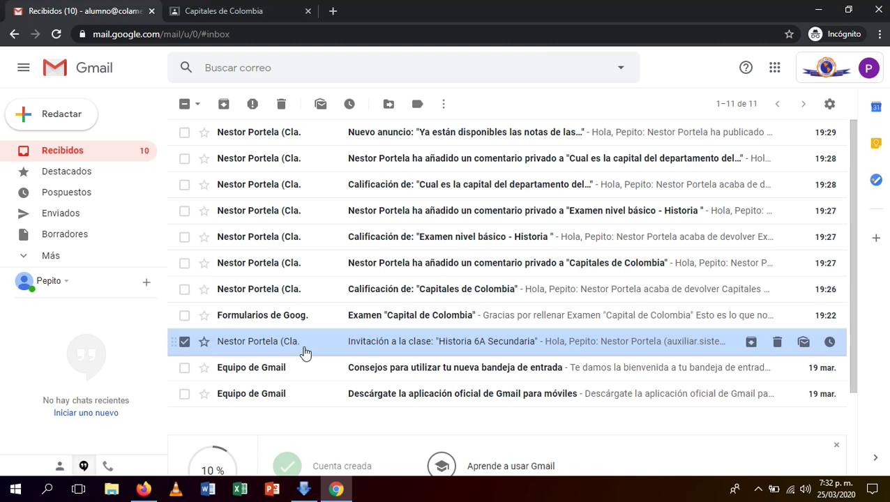
click(184, 368)
click(184, 394)
click(184, 393)
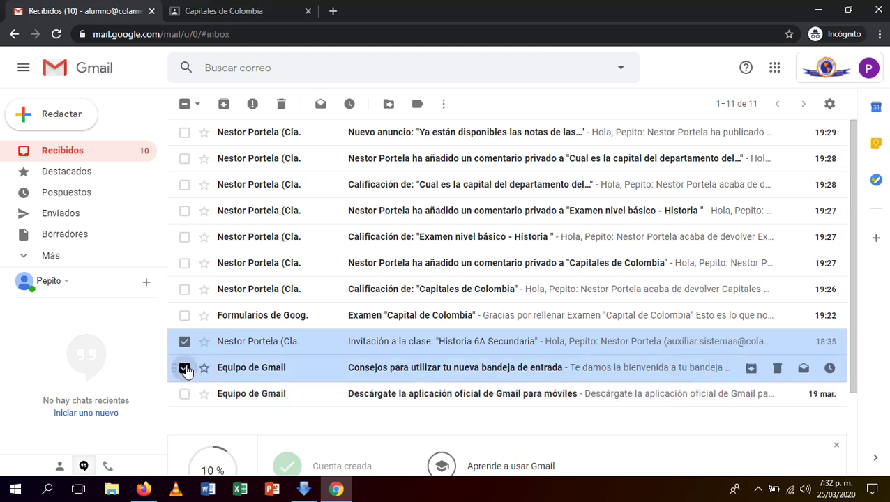
click(184, 368)
click(184, 341)
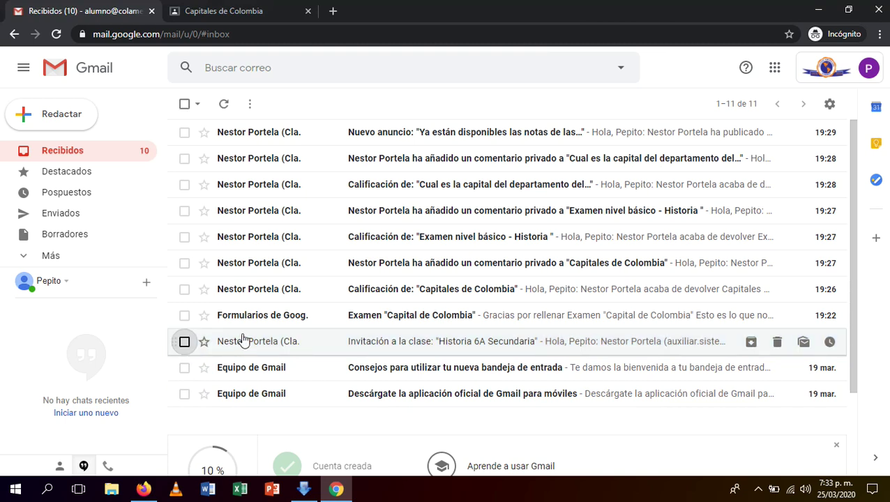